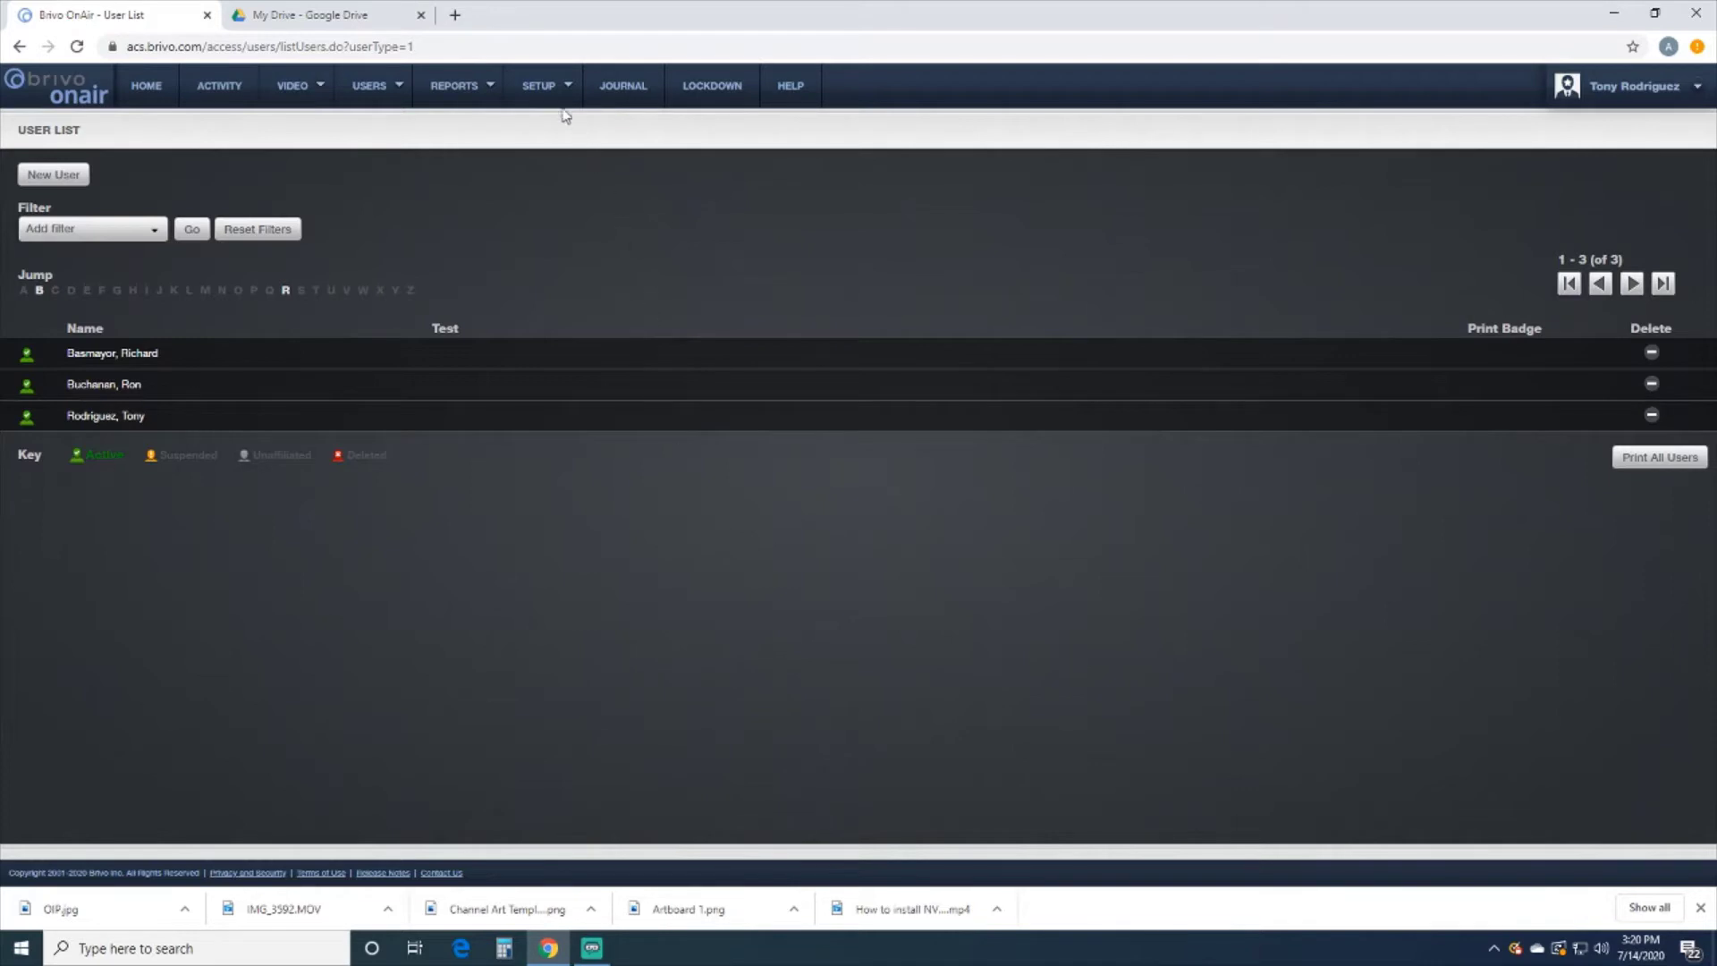
# Start a new card batch under Setup > Cards > Add Cards with the Standard 26 Bit format
pyautogui.moveTo(549, 88)
pyautogui.moveTo(558, 166)
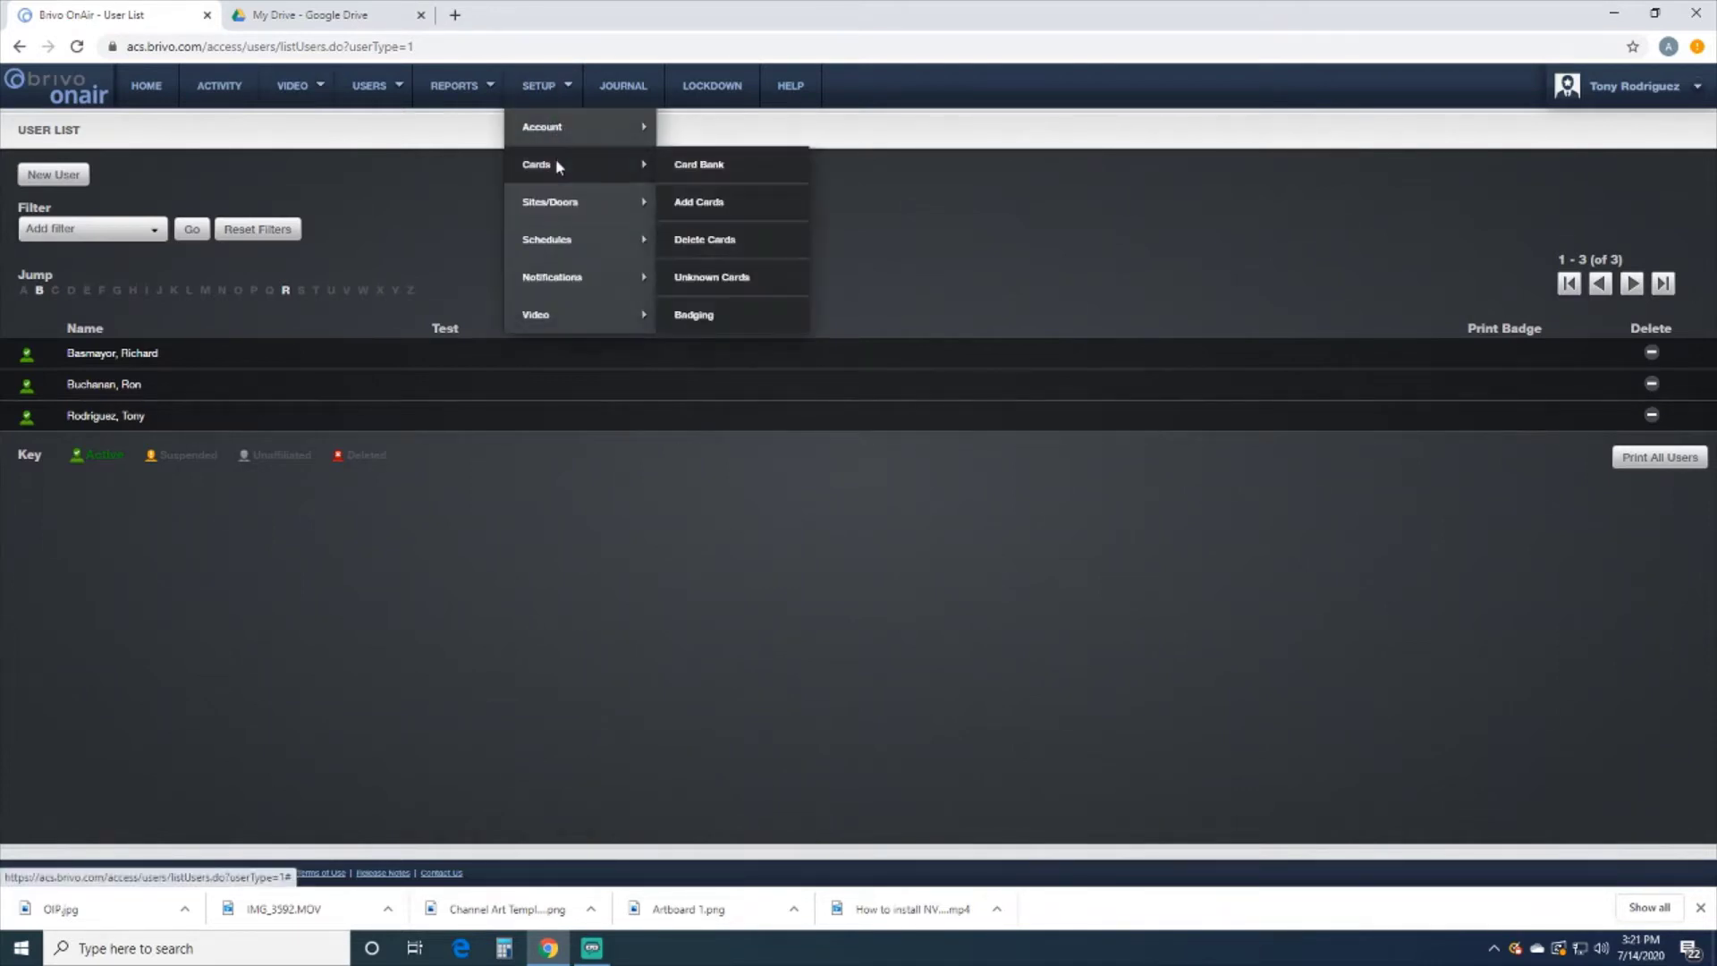
pyautogui.click(717, 203)
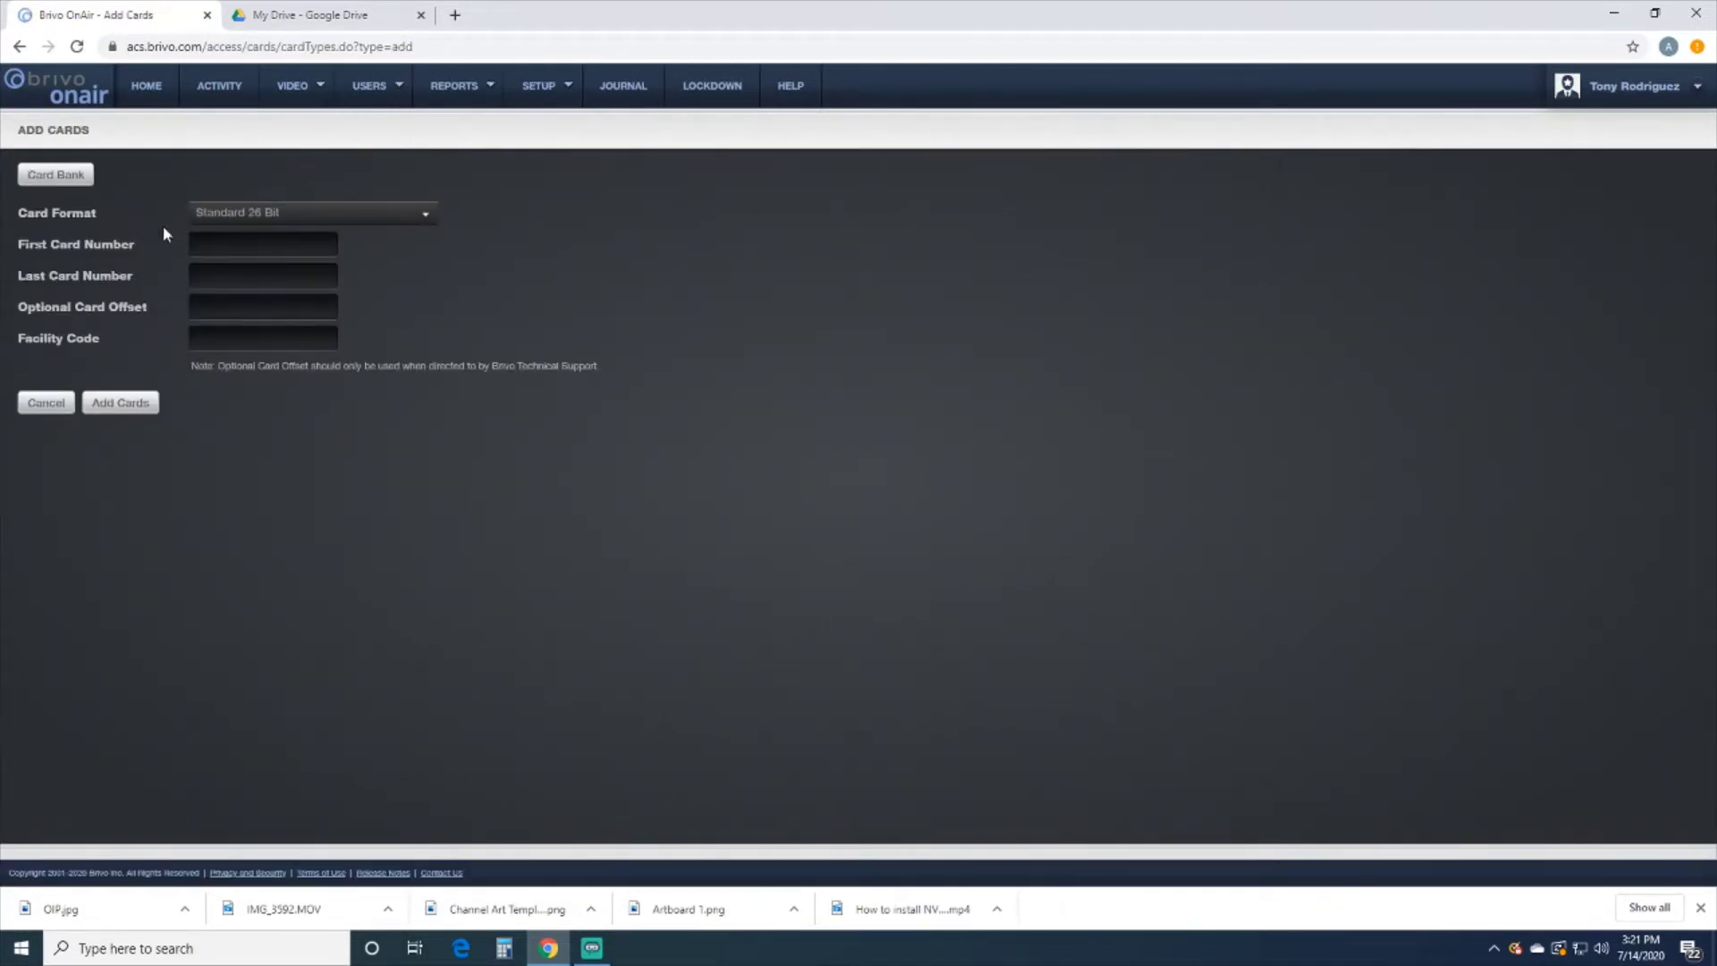
pyautogui.click(304, 218)
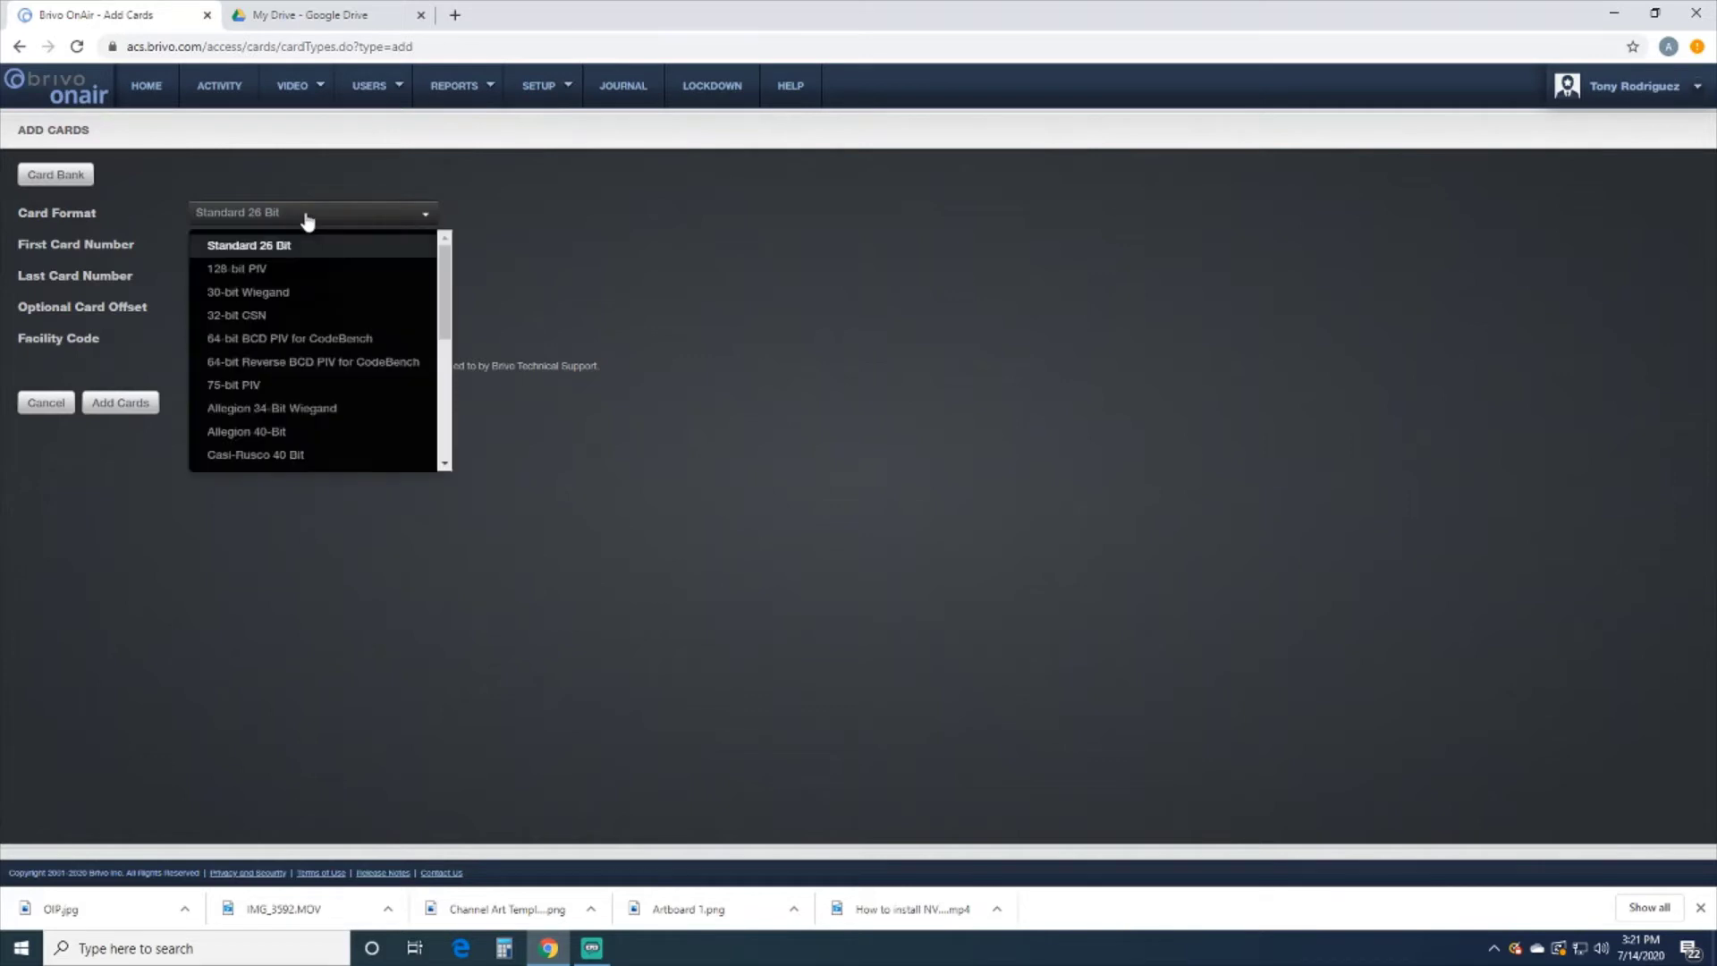
pyautogui.scroll(-5, 322, 322)
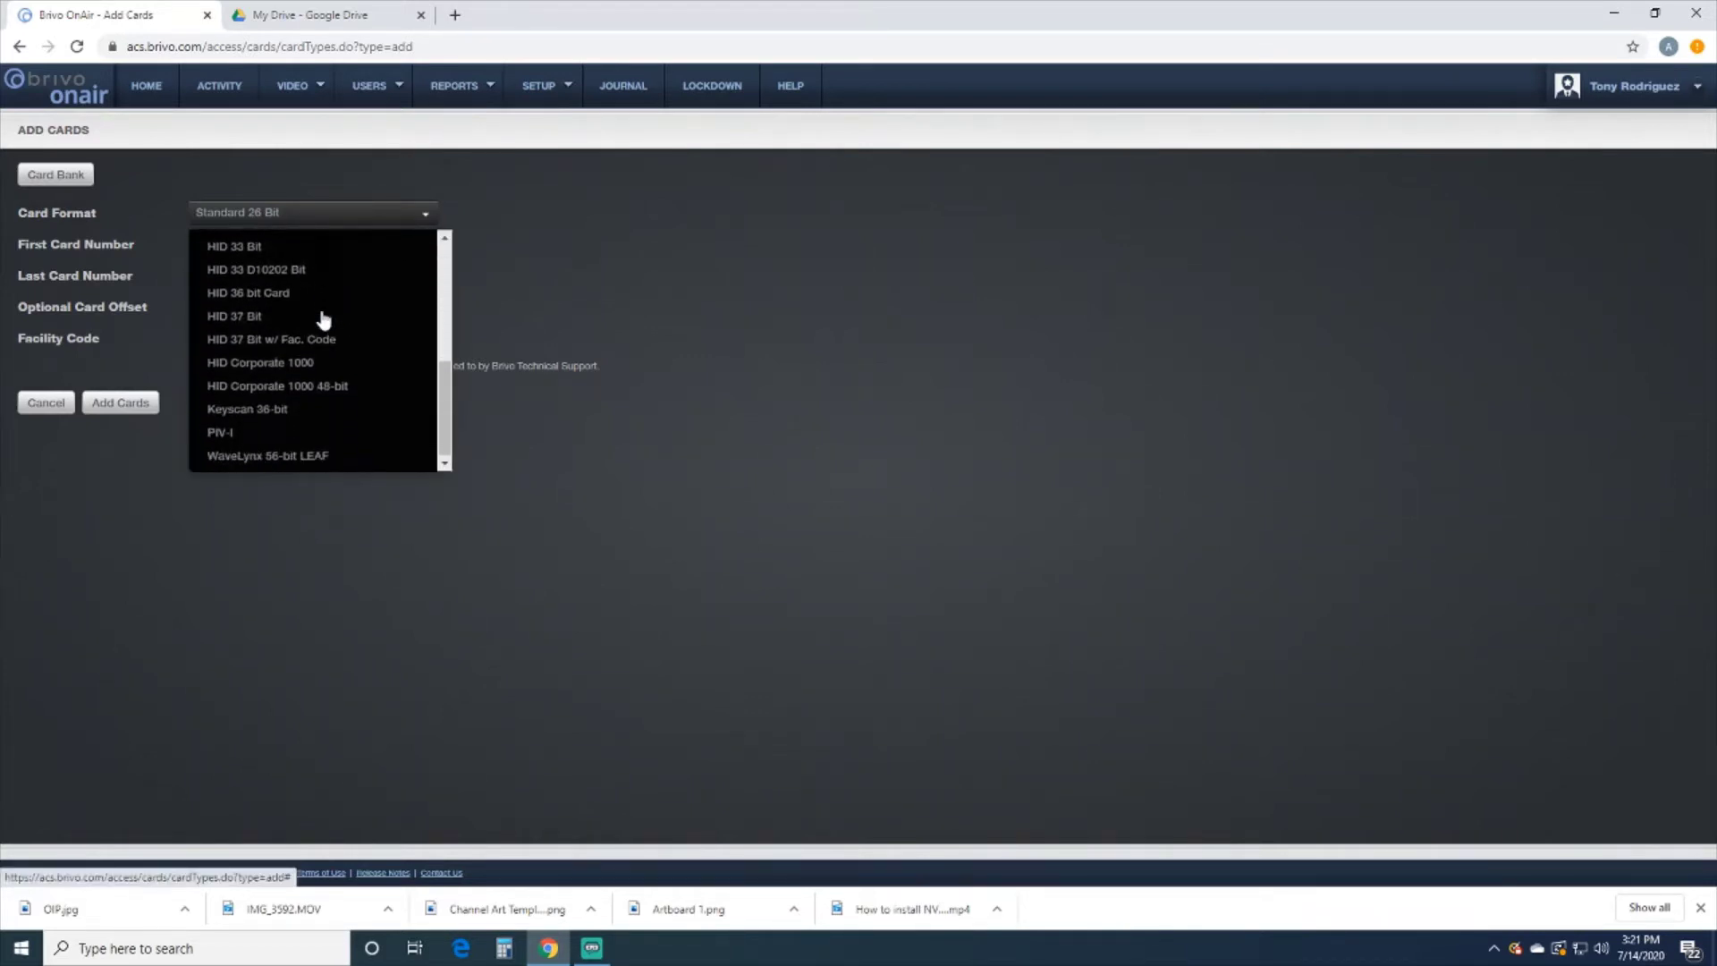
pyautogui.scroll(5, 322, 324)
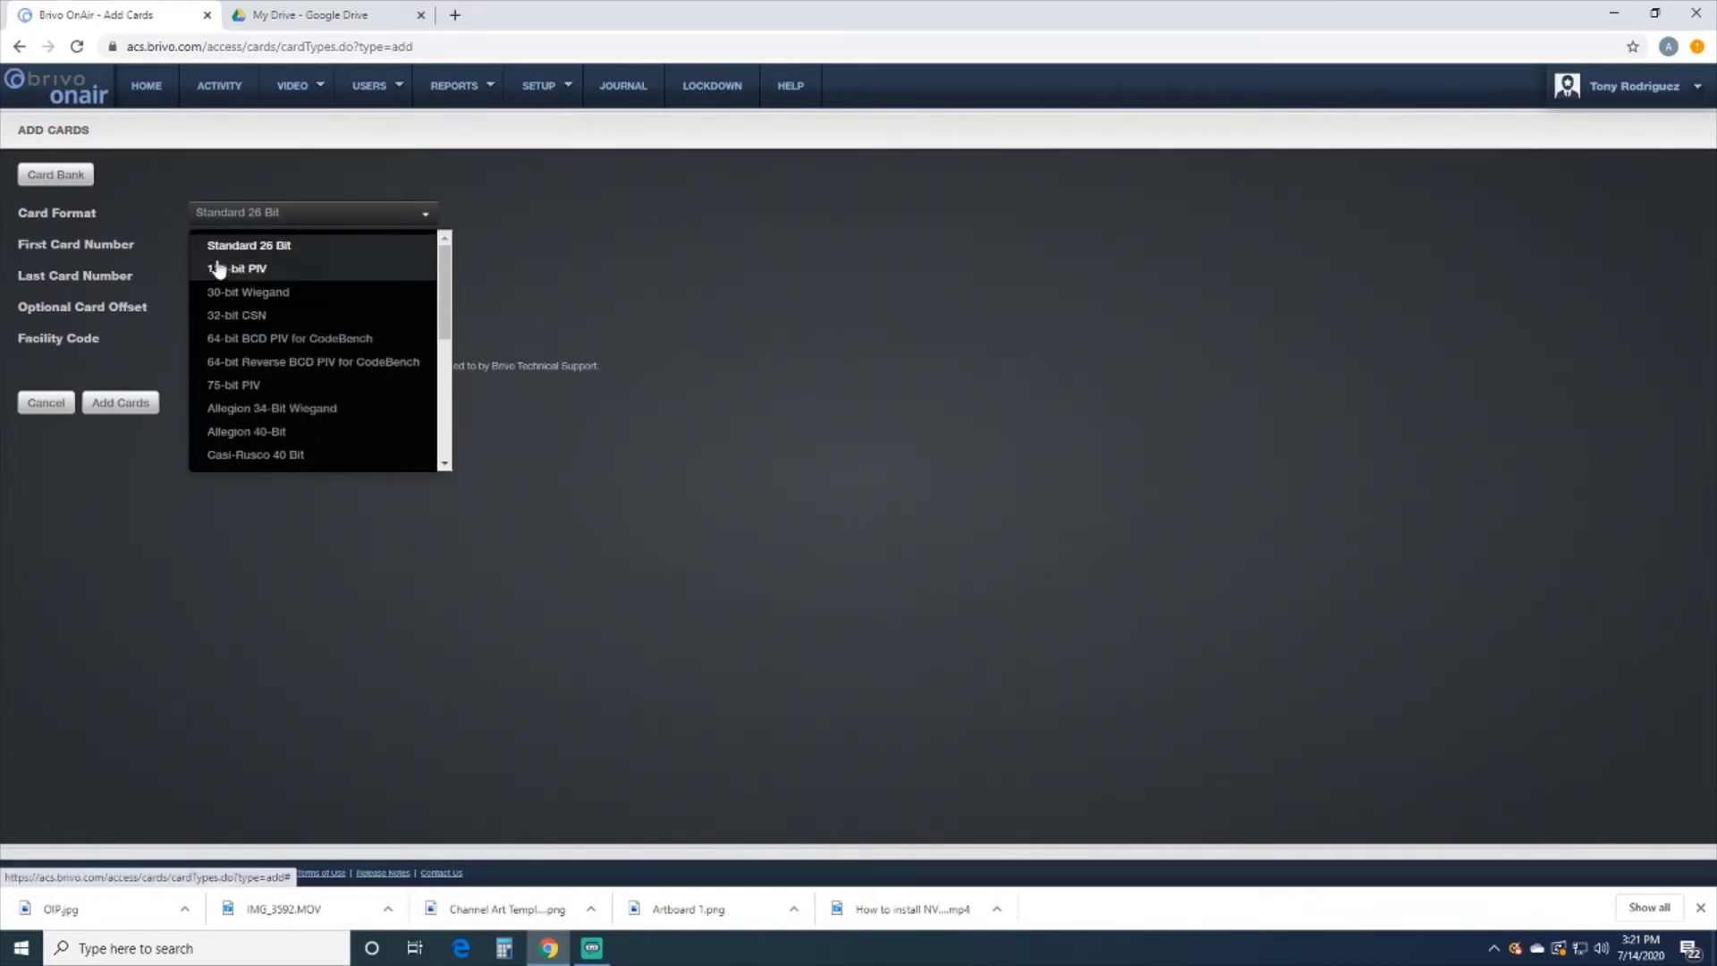
pyautogui.click(314, 175)
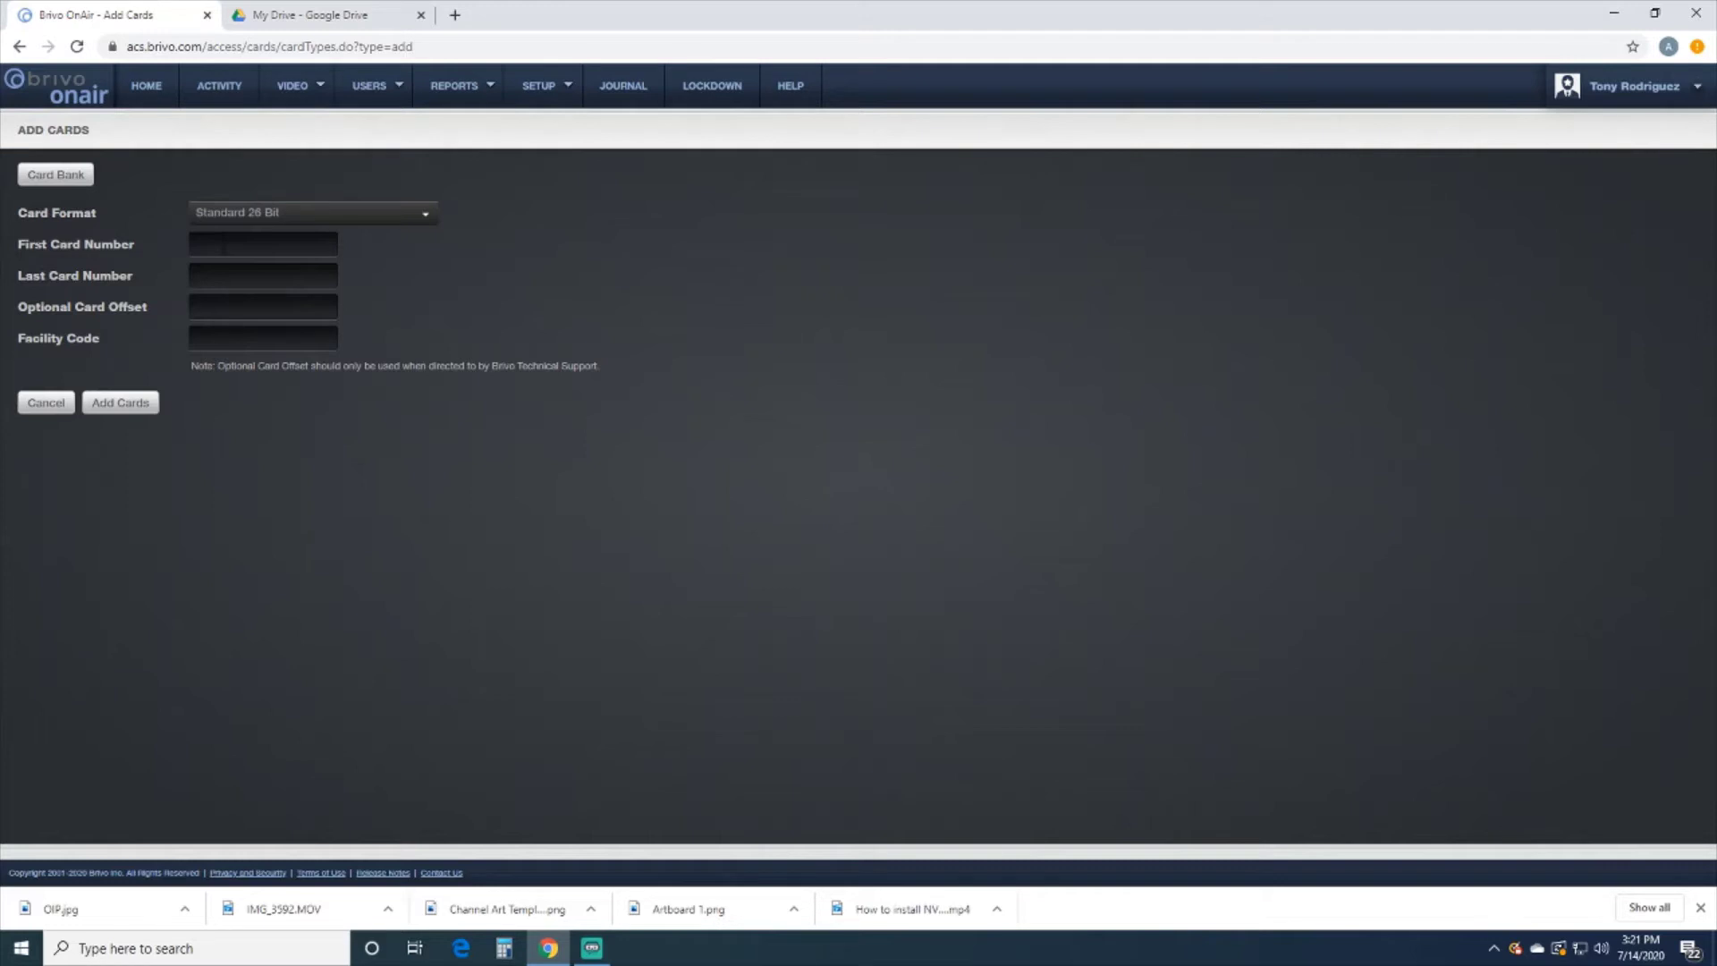
pyautogui.click(223, 244)
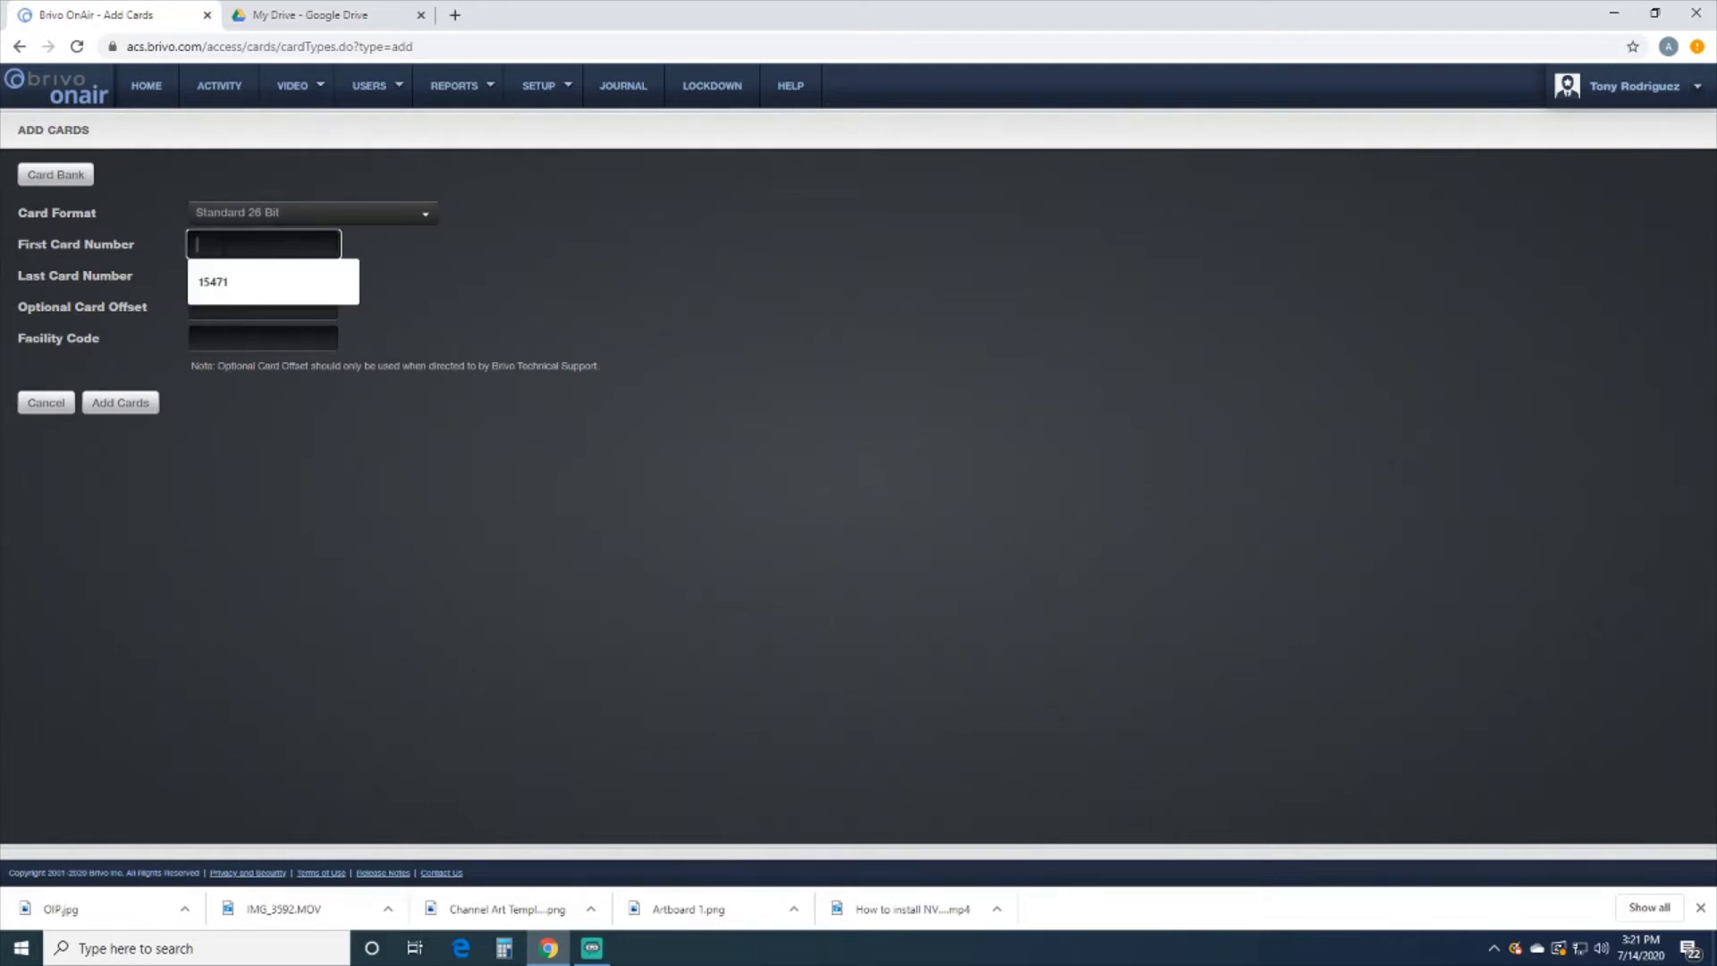
pyautogui.click(221, 283)
pyautogui.click(221, 282)
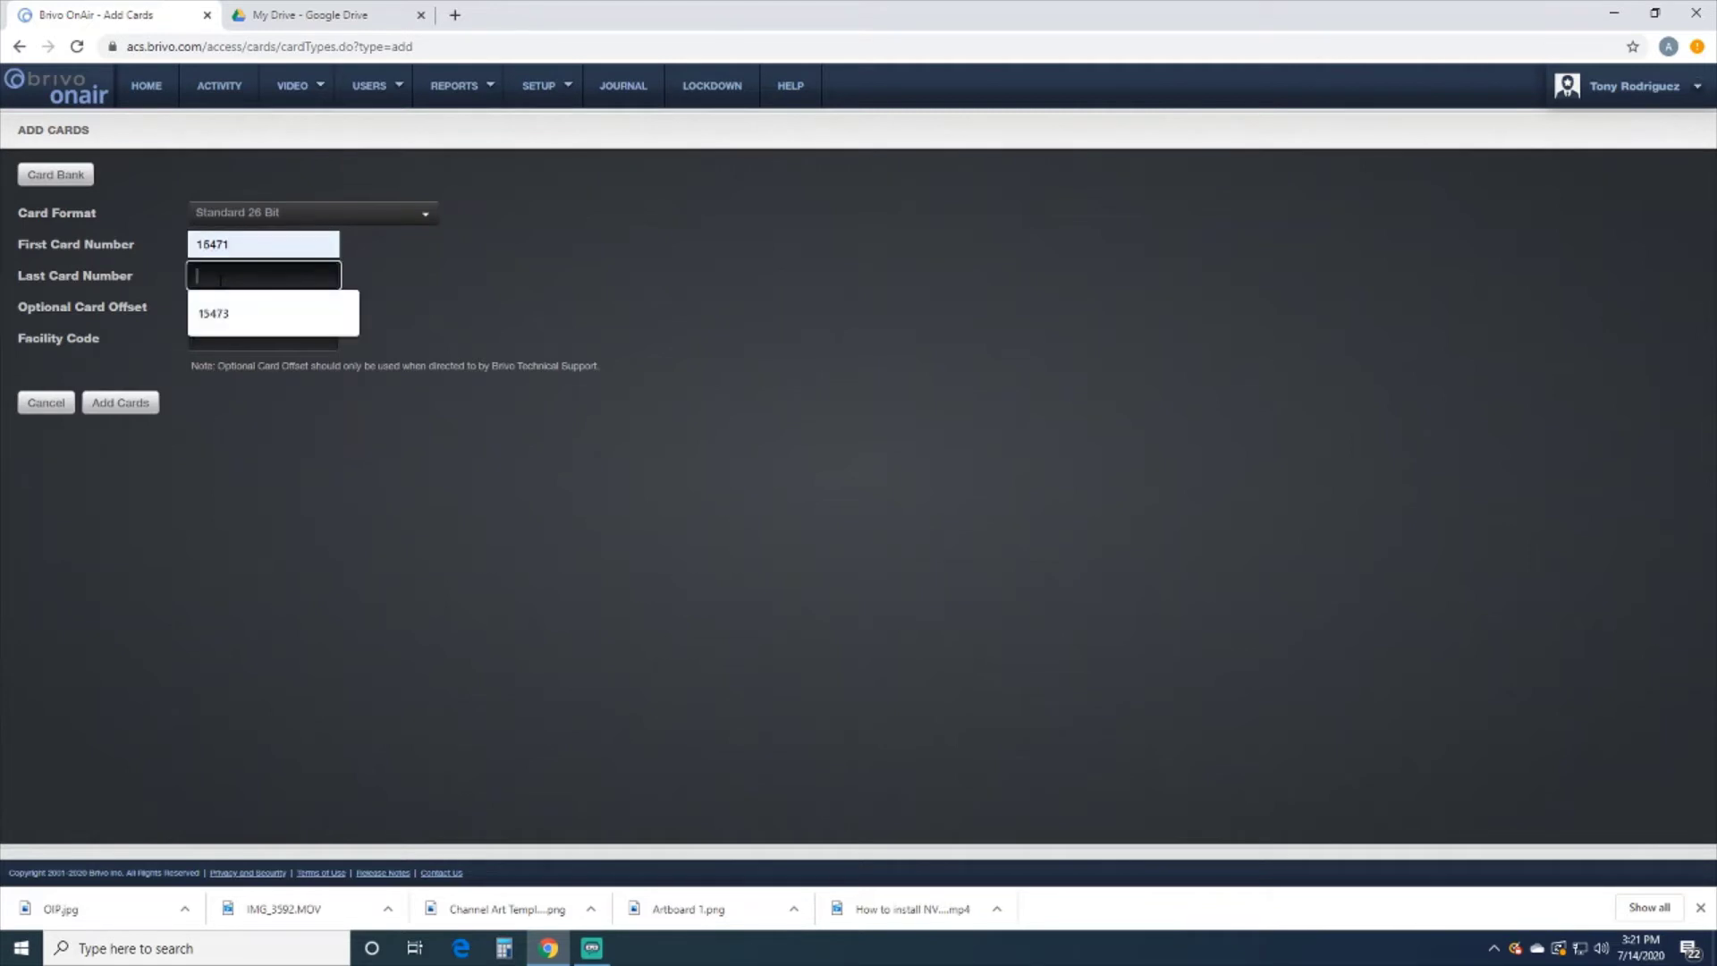
pyautogui.click(222, 314)
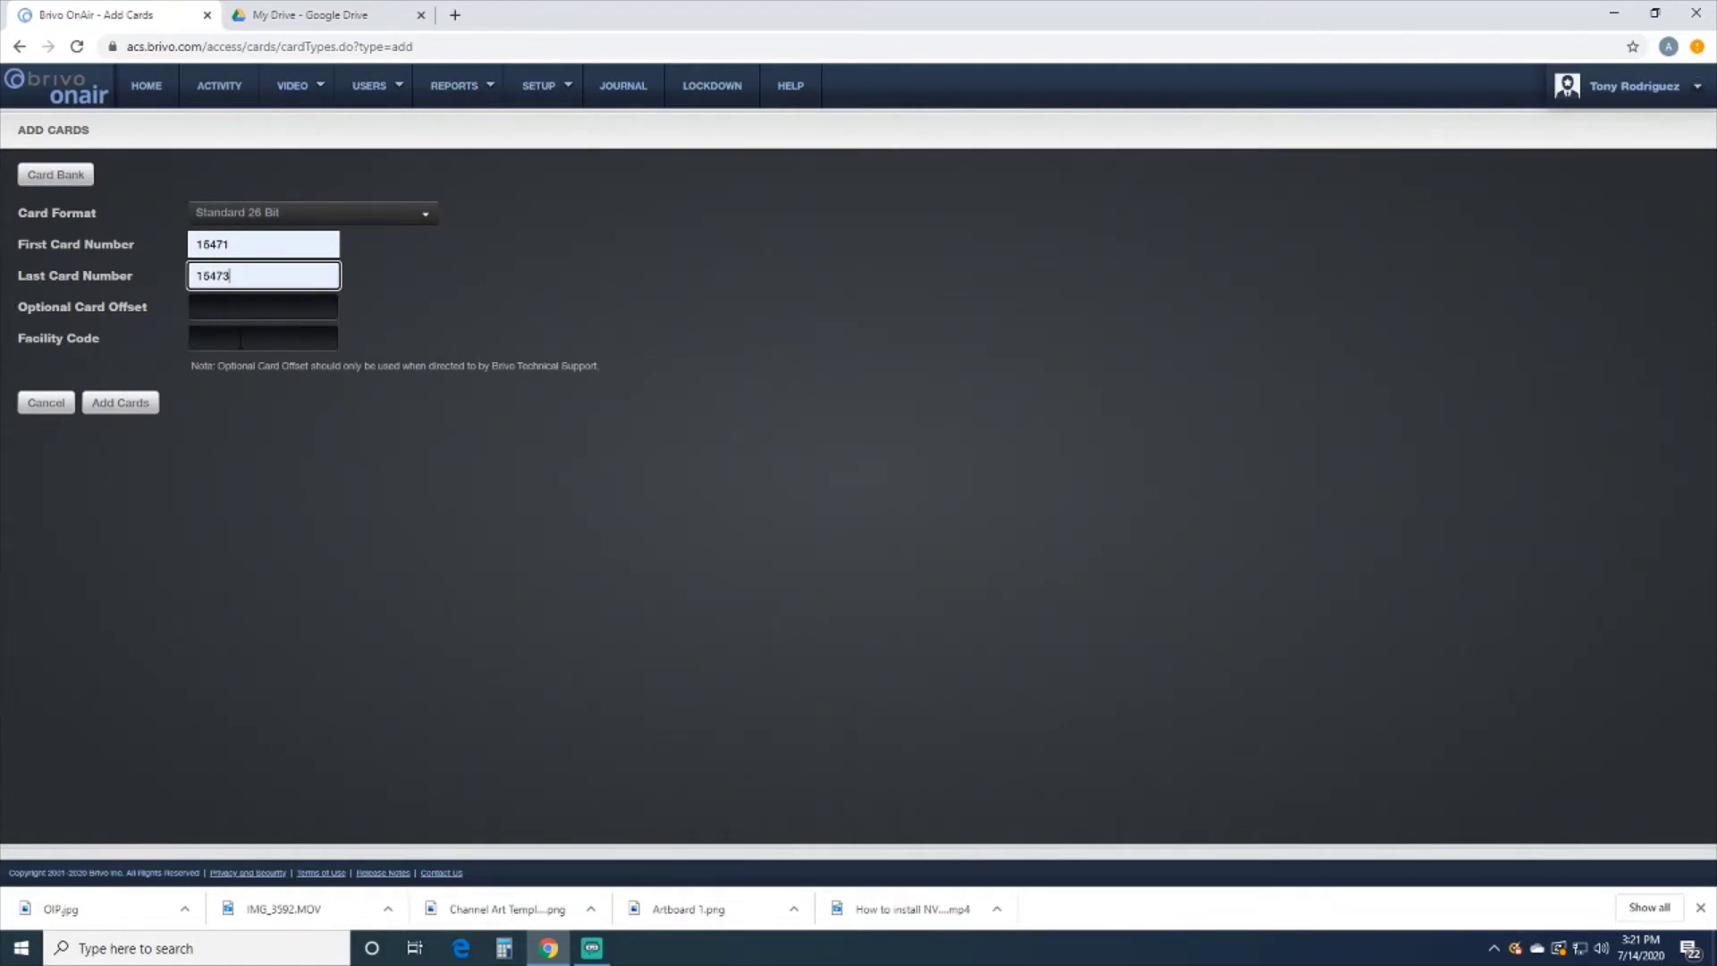
pyautogui.click(240, 340)
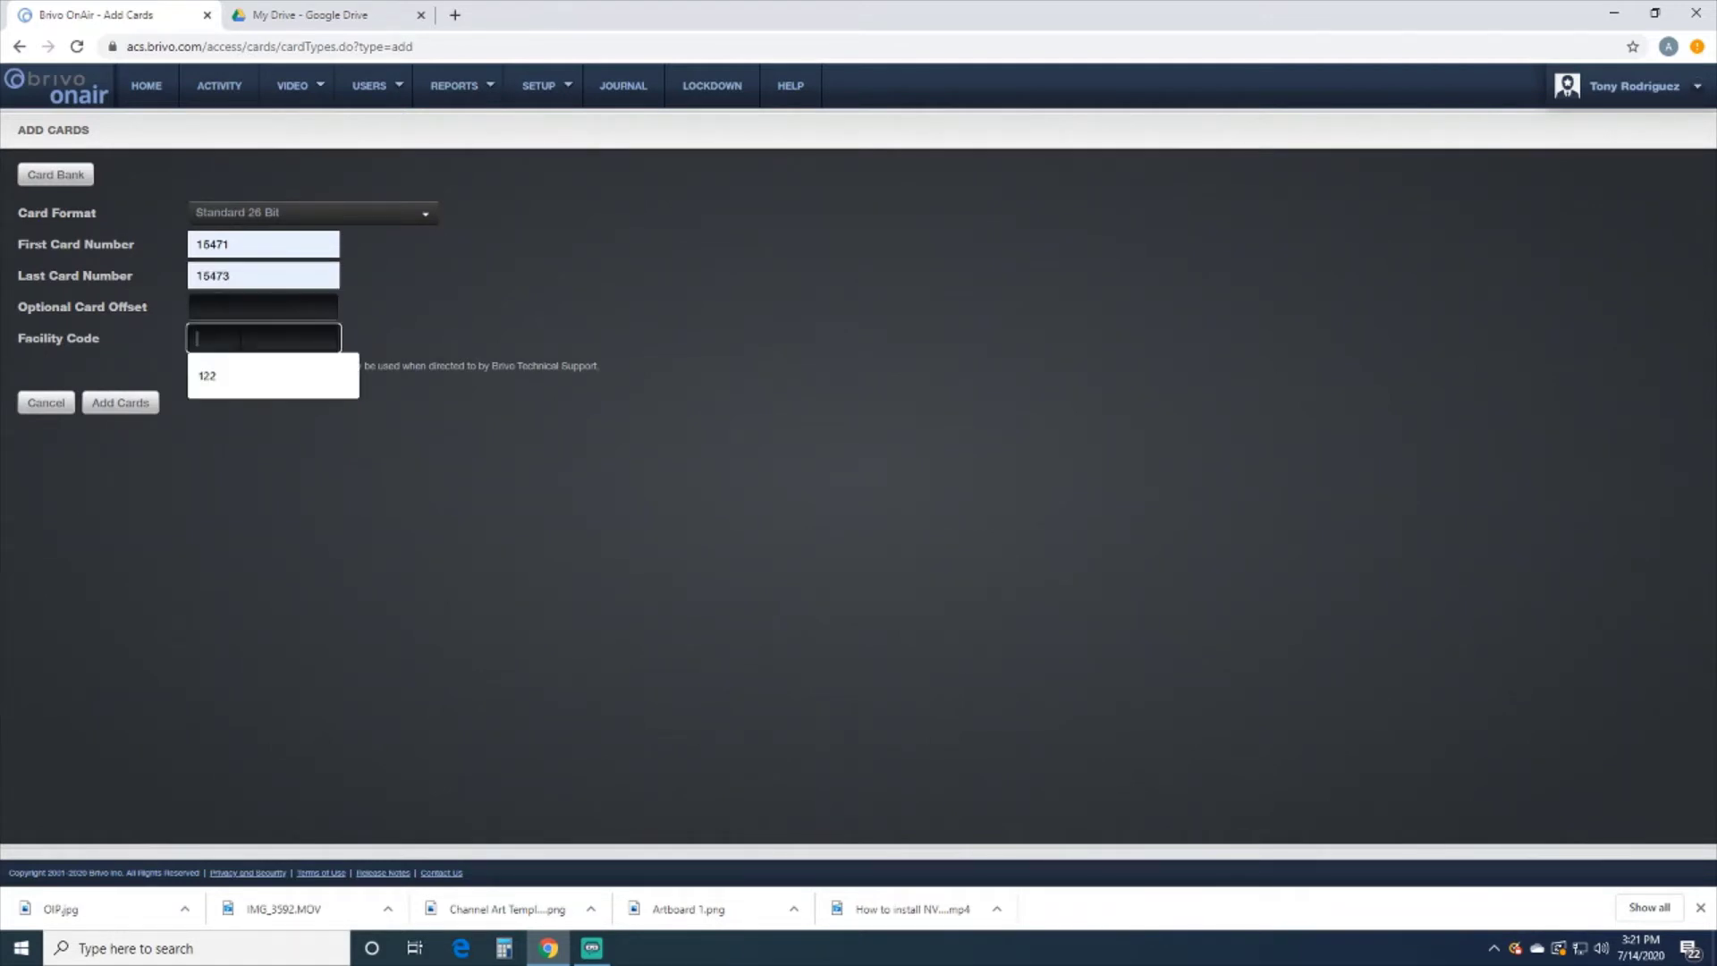
pyautogui.click(236, 380)
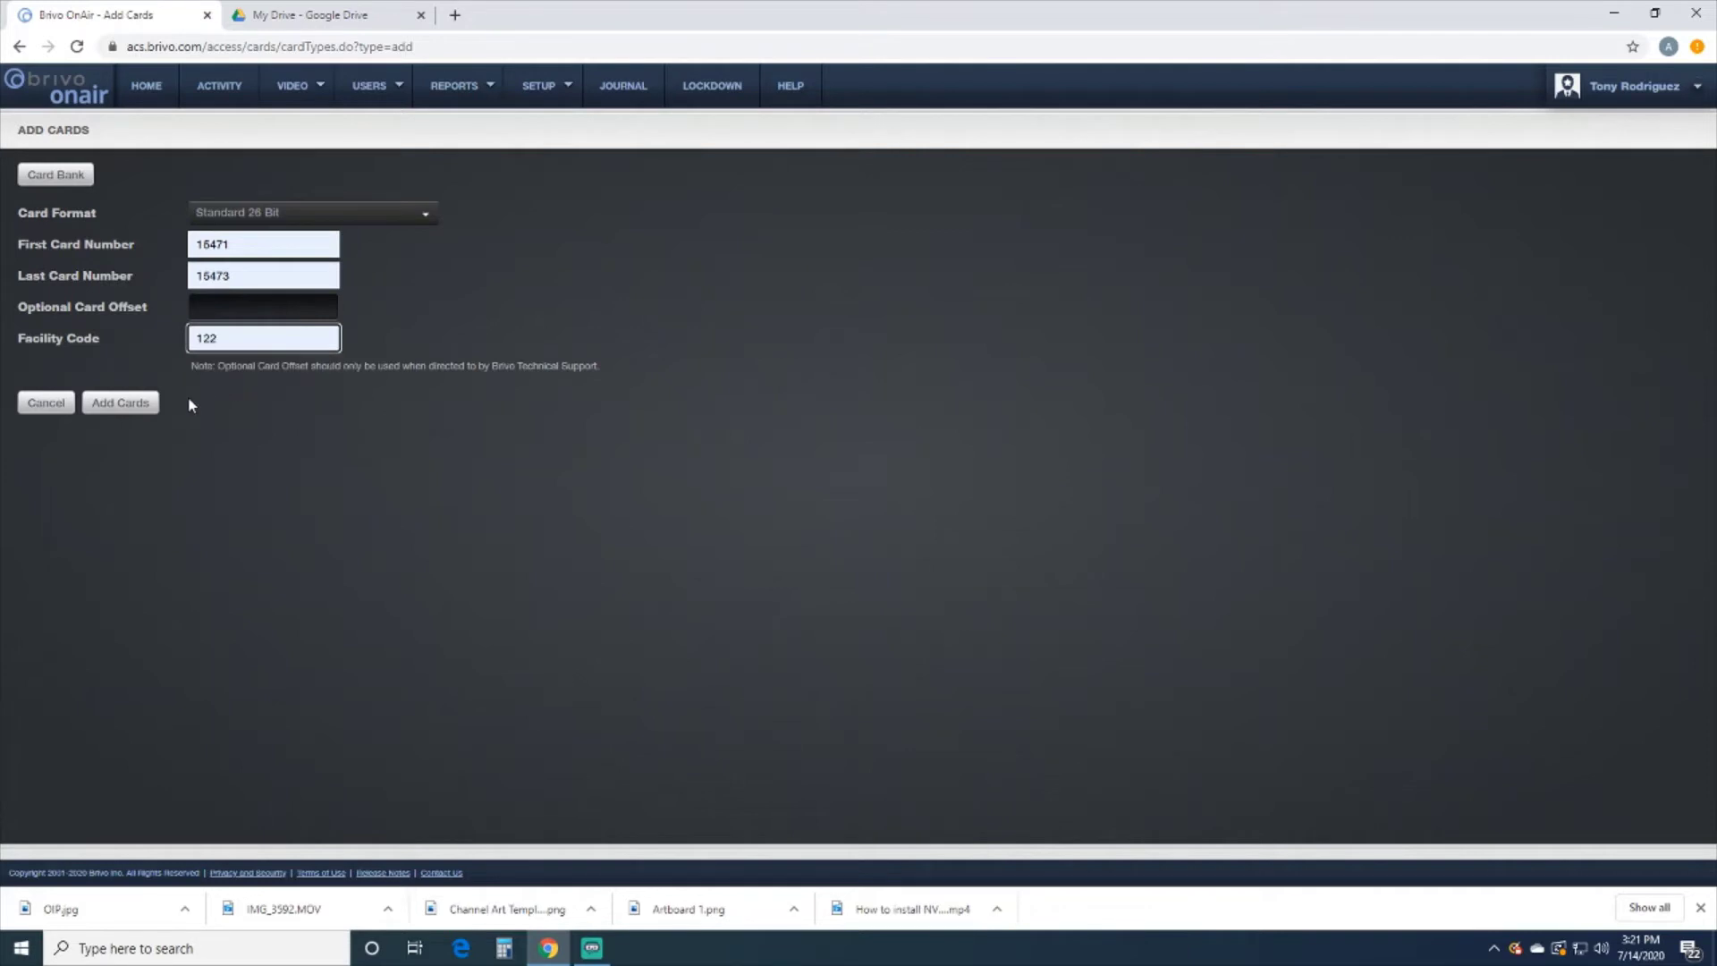
pyautogui.click(134, 402)
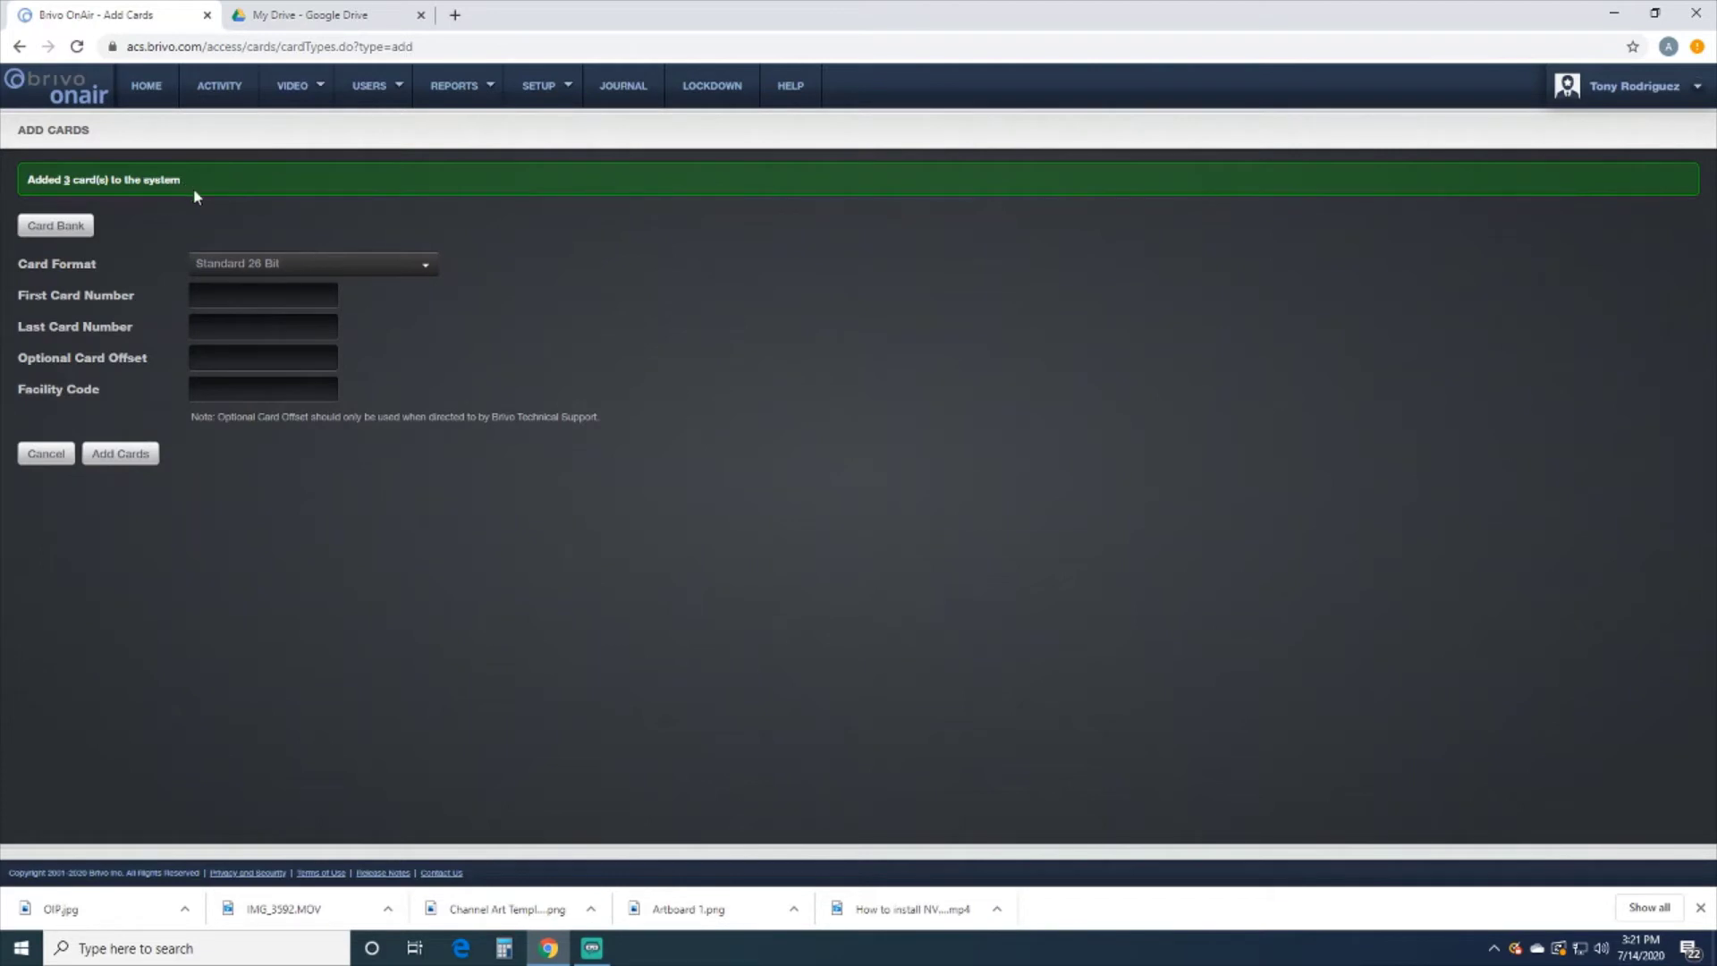
pyautogui.click(539, 88)
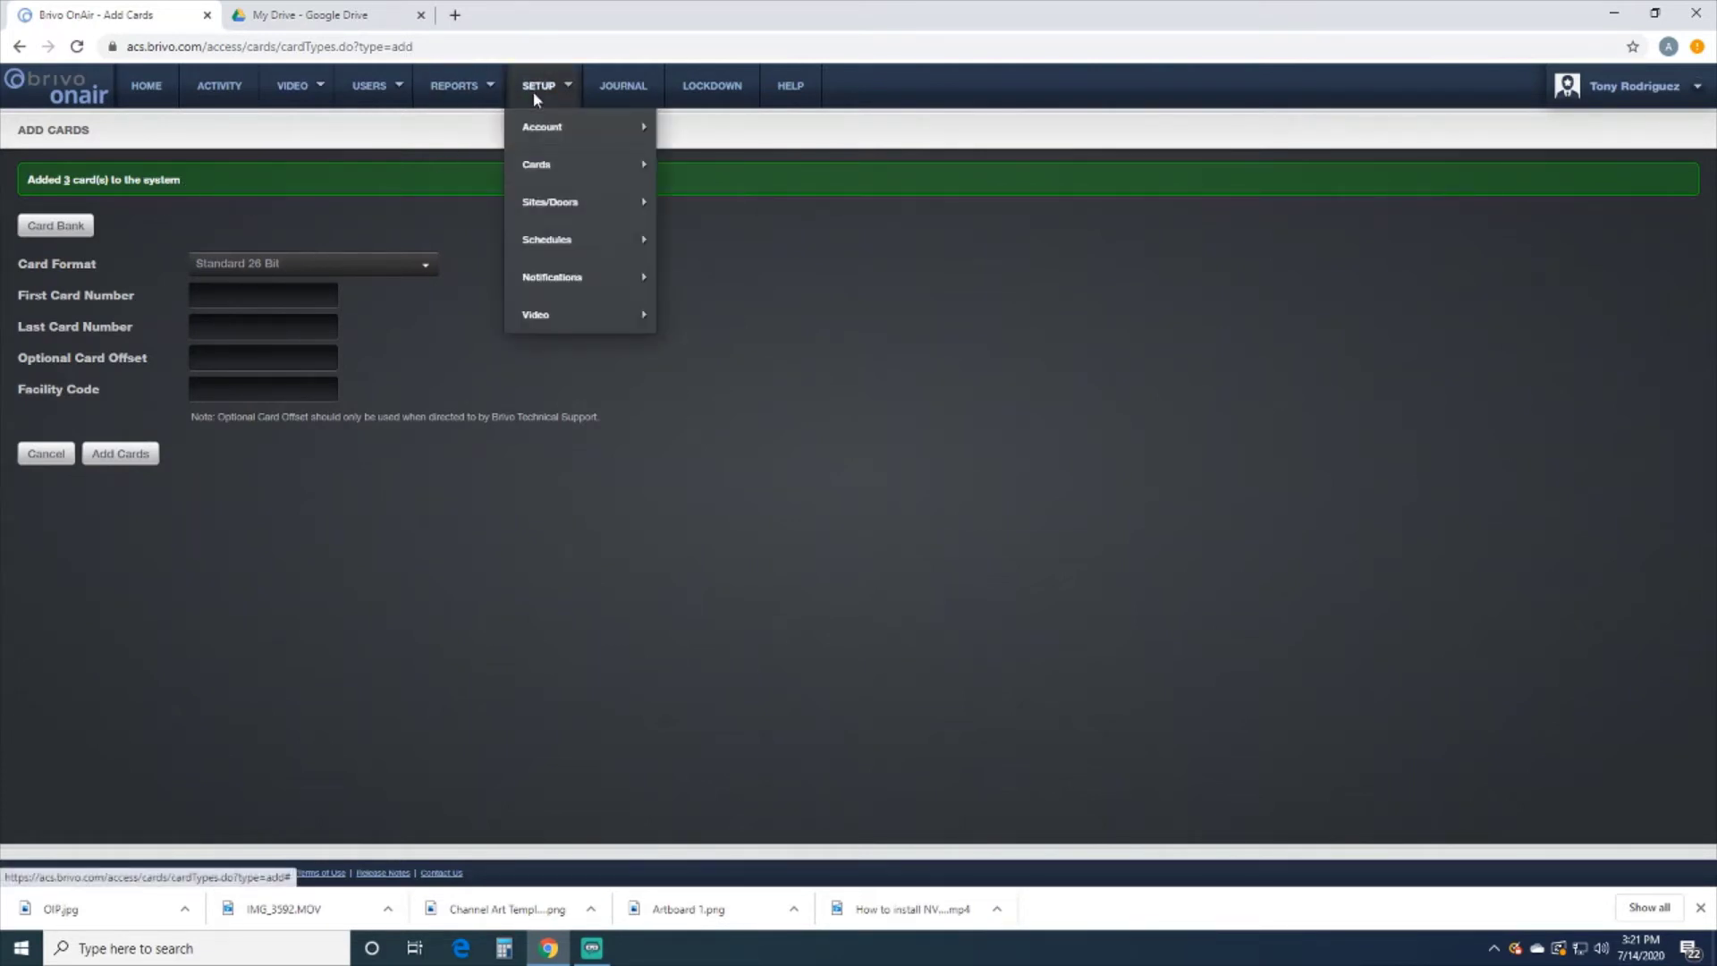
pyautogui.moveTo(550, 164)
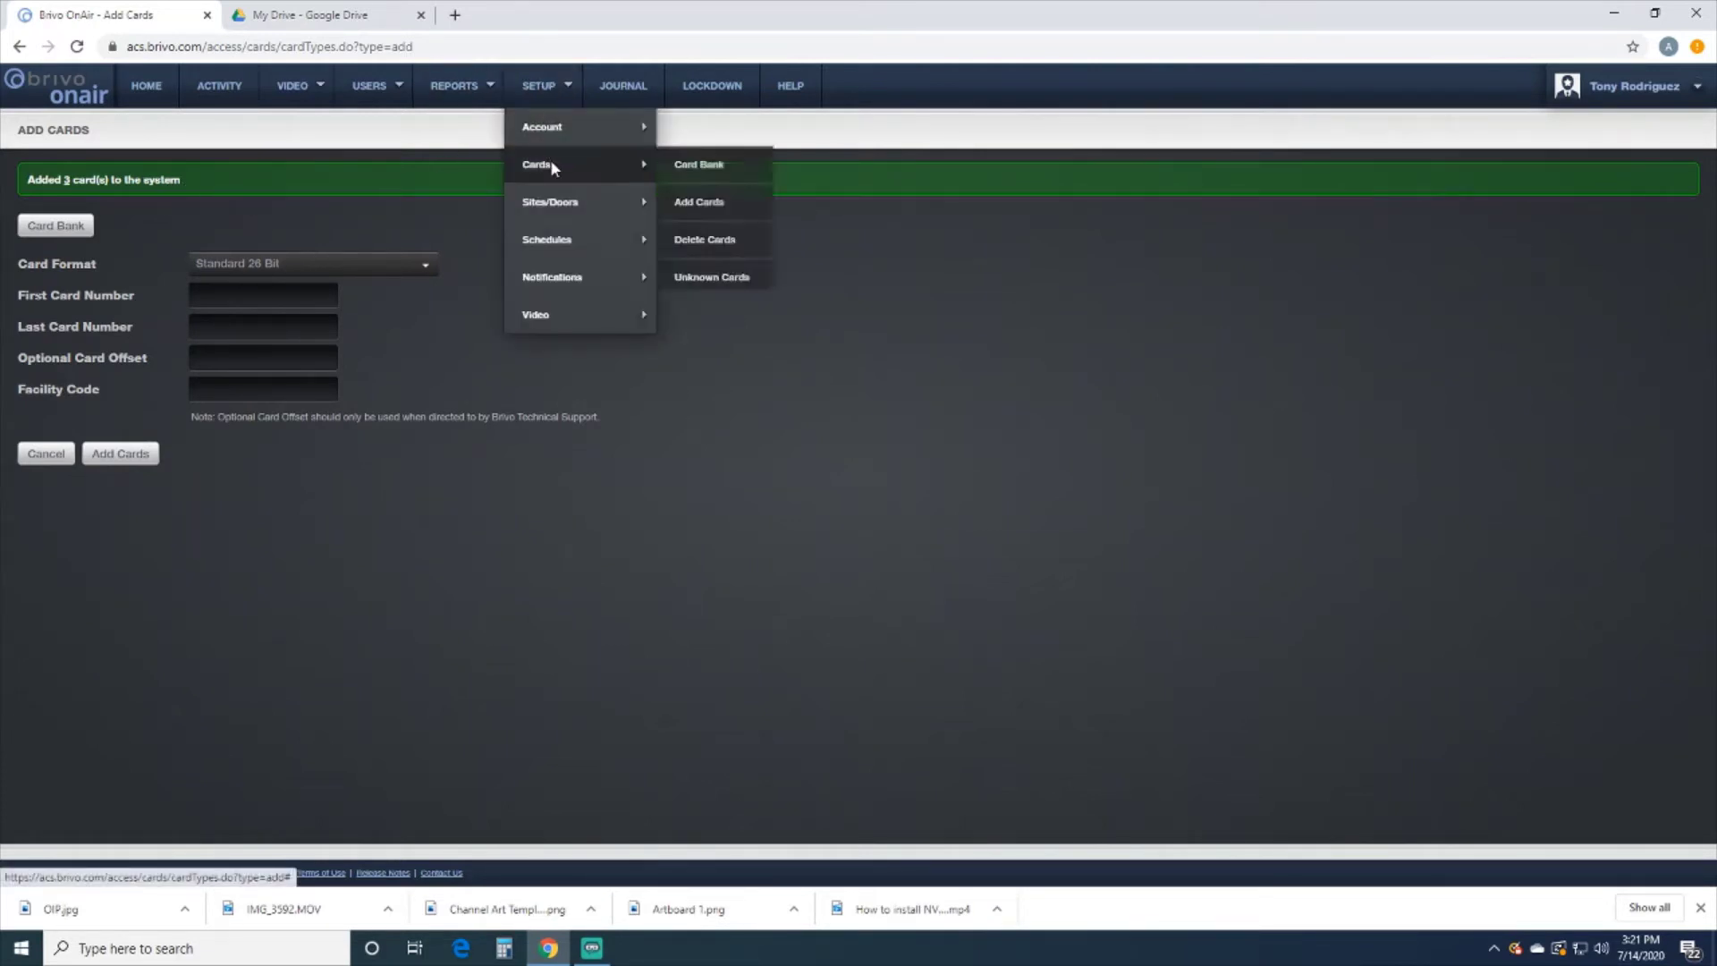
pyautogui.click(682, 177)
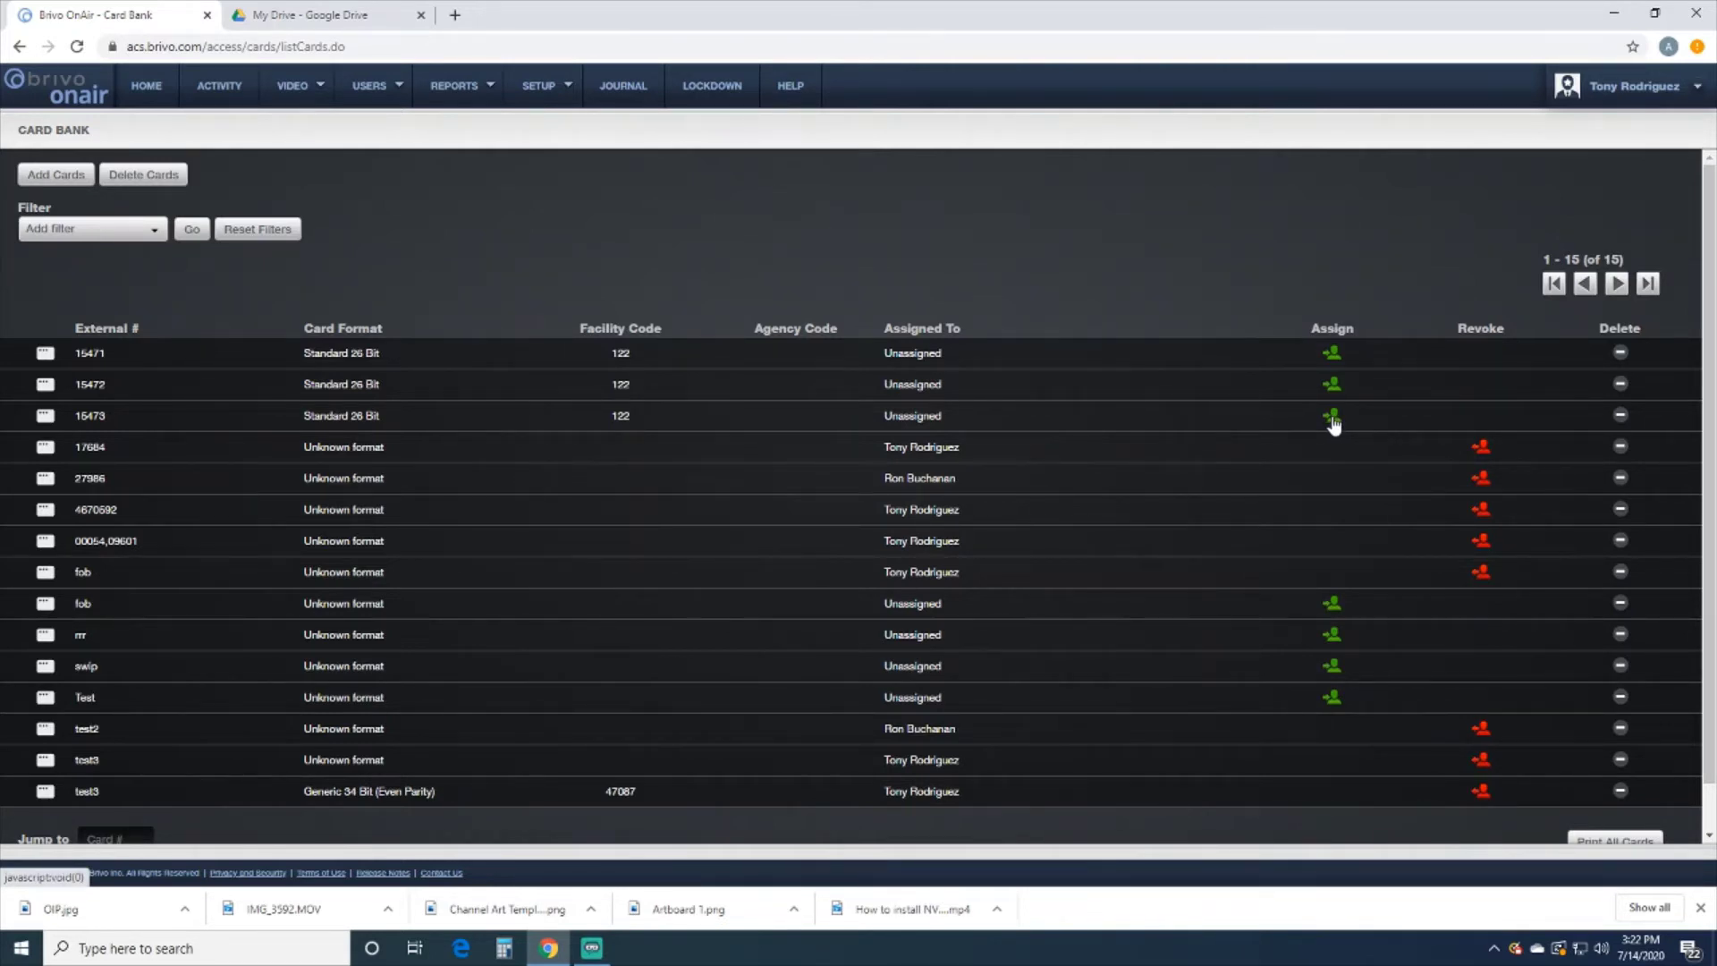
pyautogui.moveTo(376, 96)
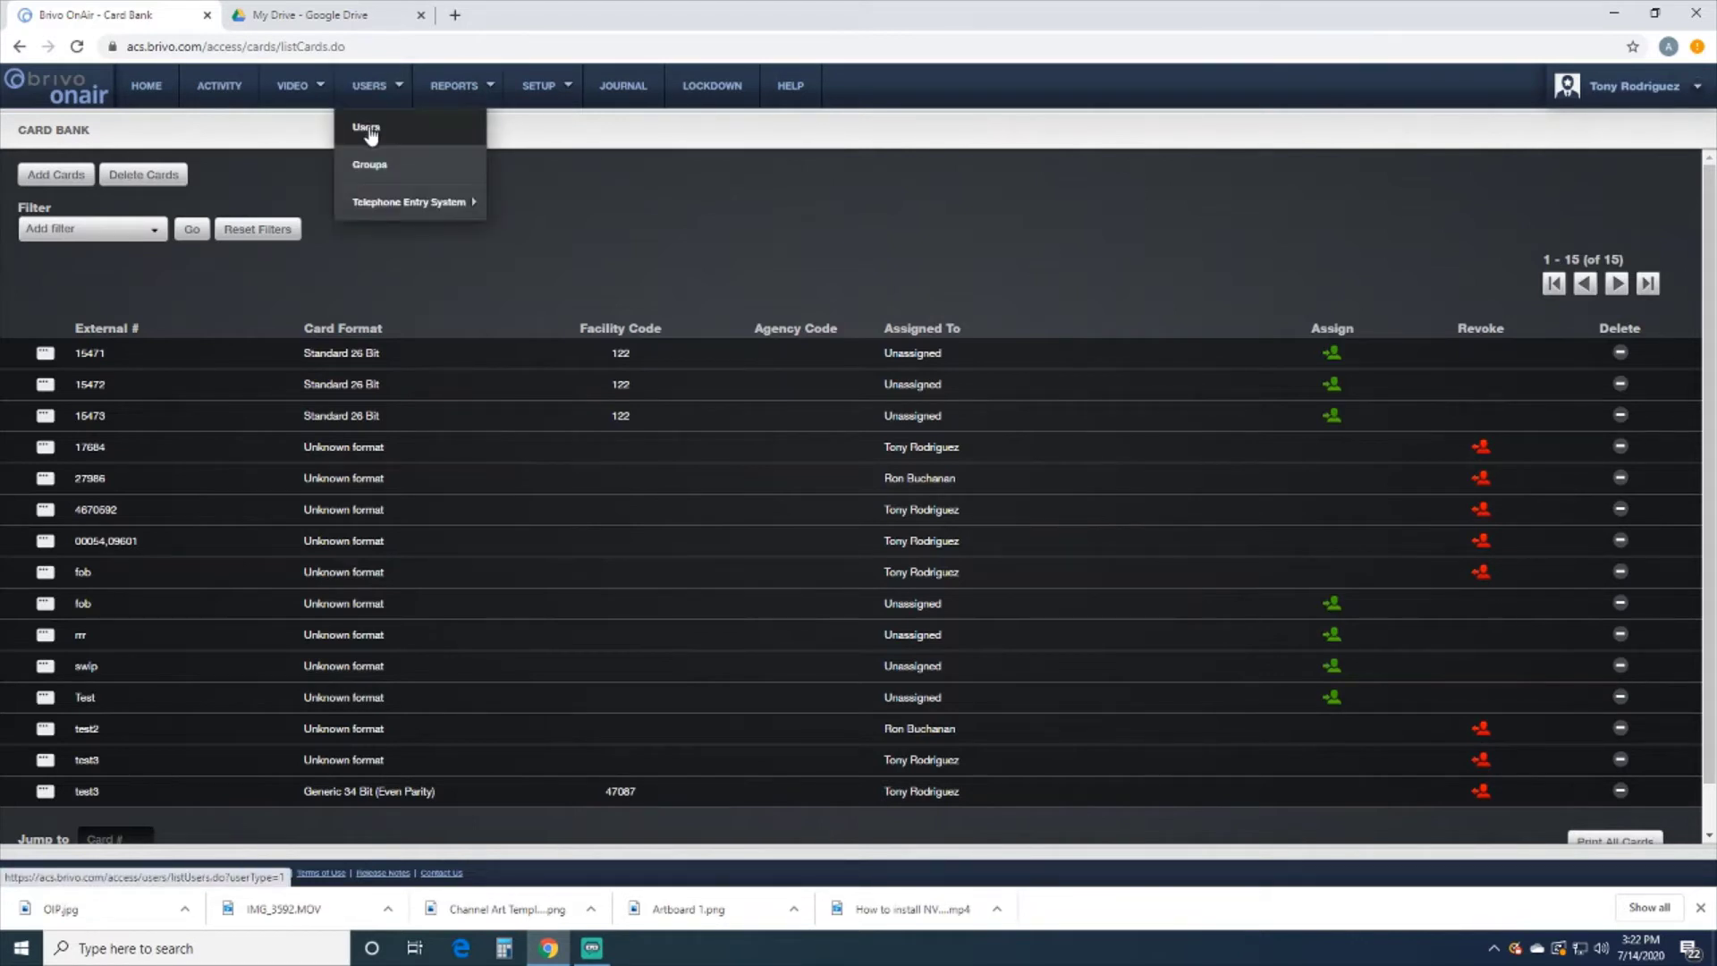
# Create a new user from the Users list with the user's first and last name, and save the identity
pyautogui.click(370, 135)
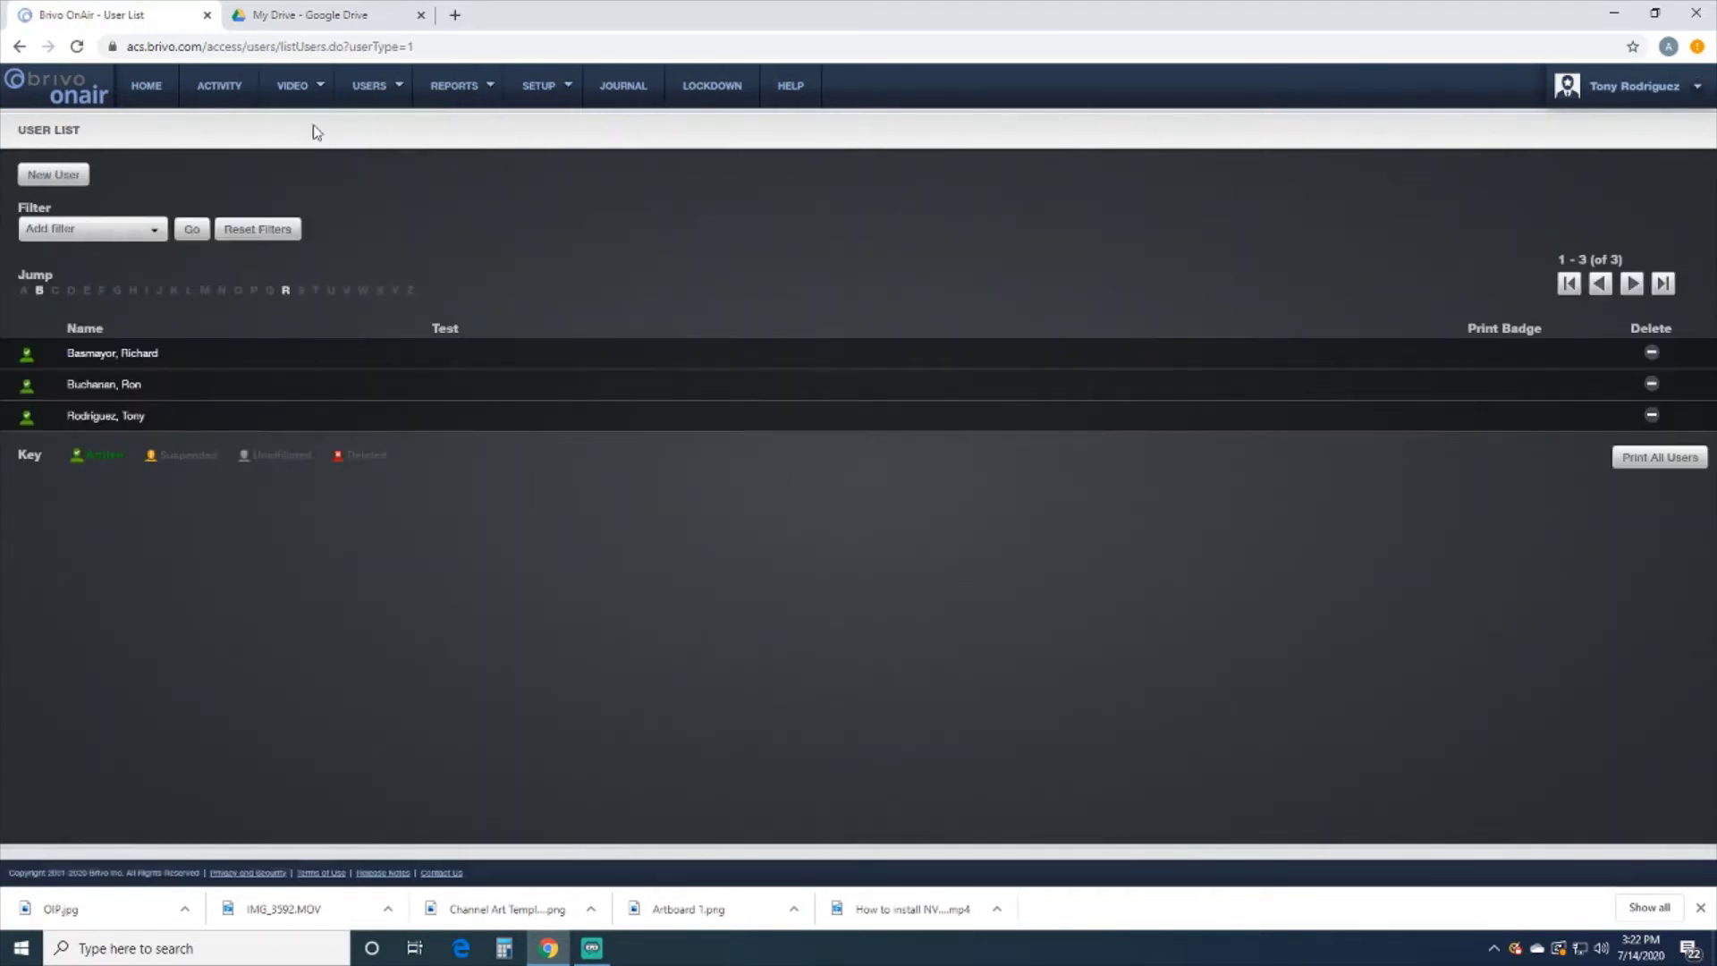
pyautogui.click(50, 177)
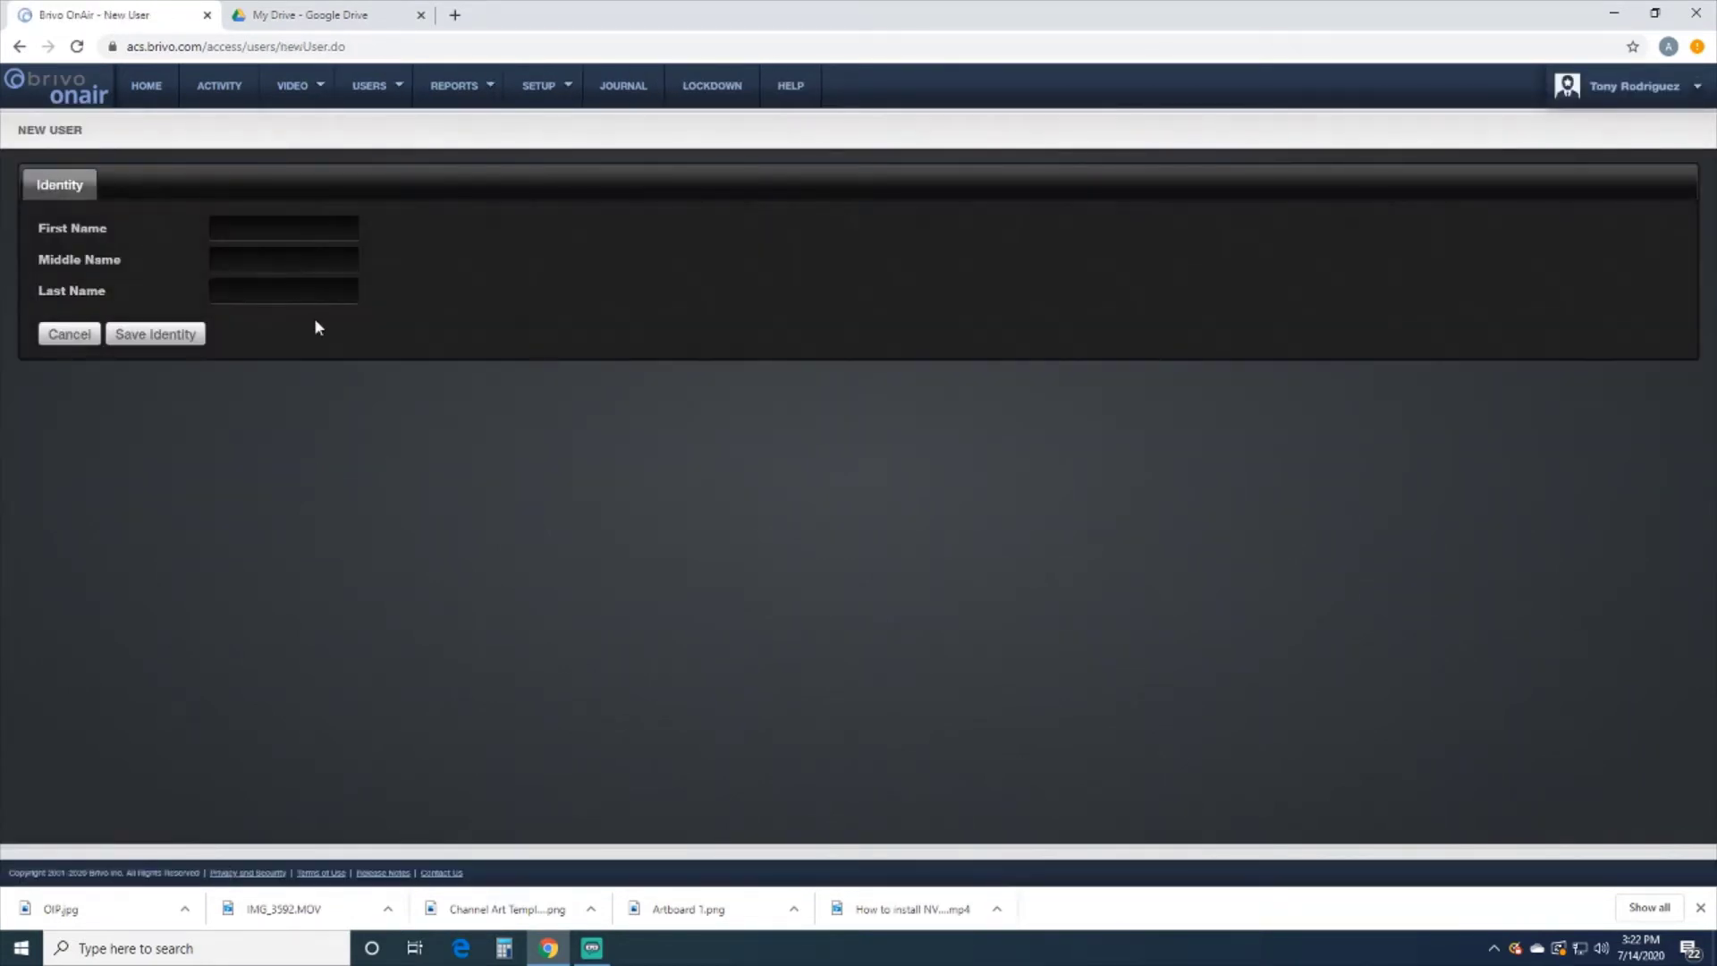
pyautogui.click(279, 234)
pyautogui.write('Jane Doe')
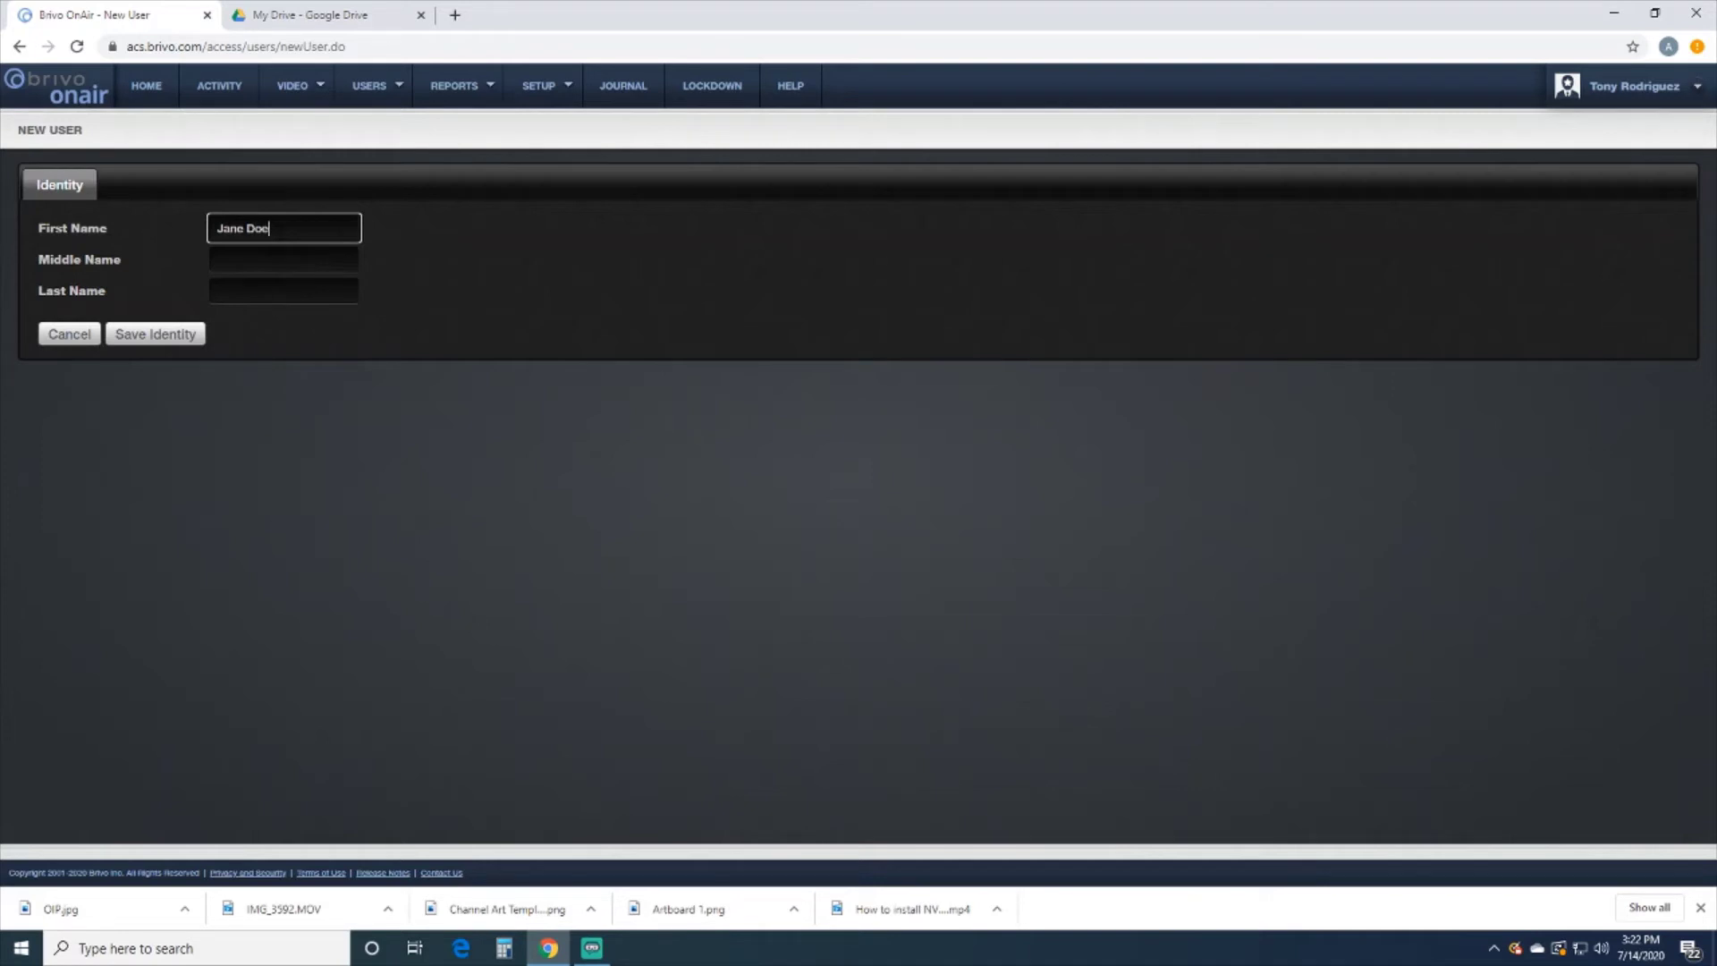
pyautogui.press('BackSpace')
pyautogui.press('BackSpace')
pyautogui.press('BackSpace')
pyautogui.click(245, 291)
pyautogui.write('Doe')
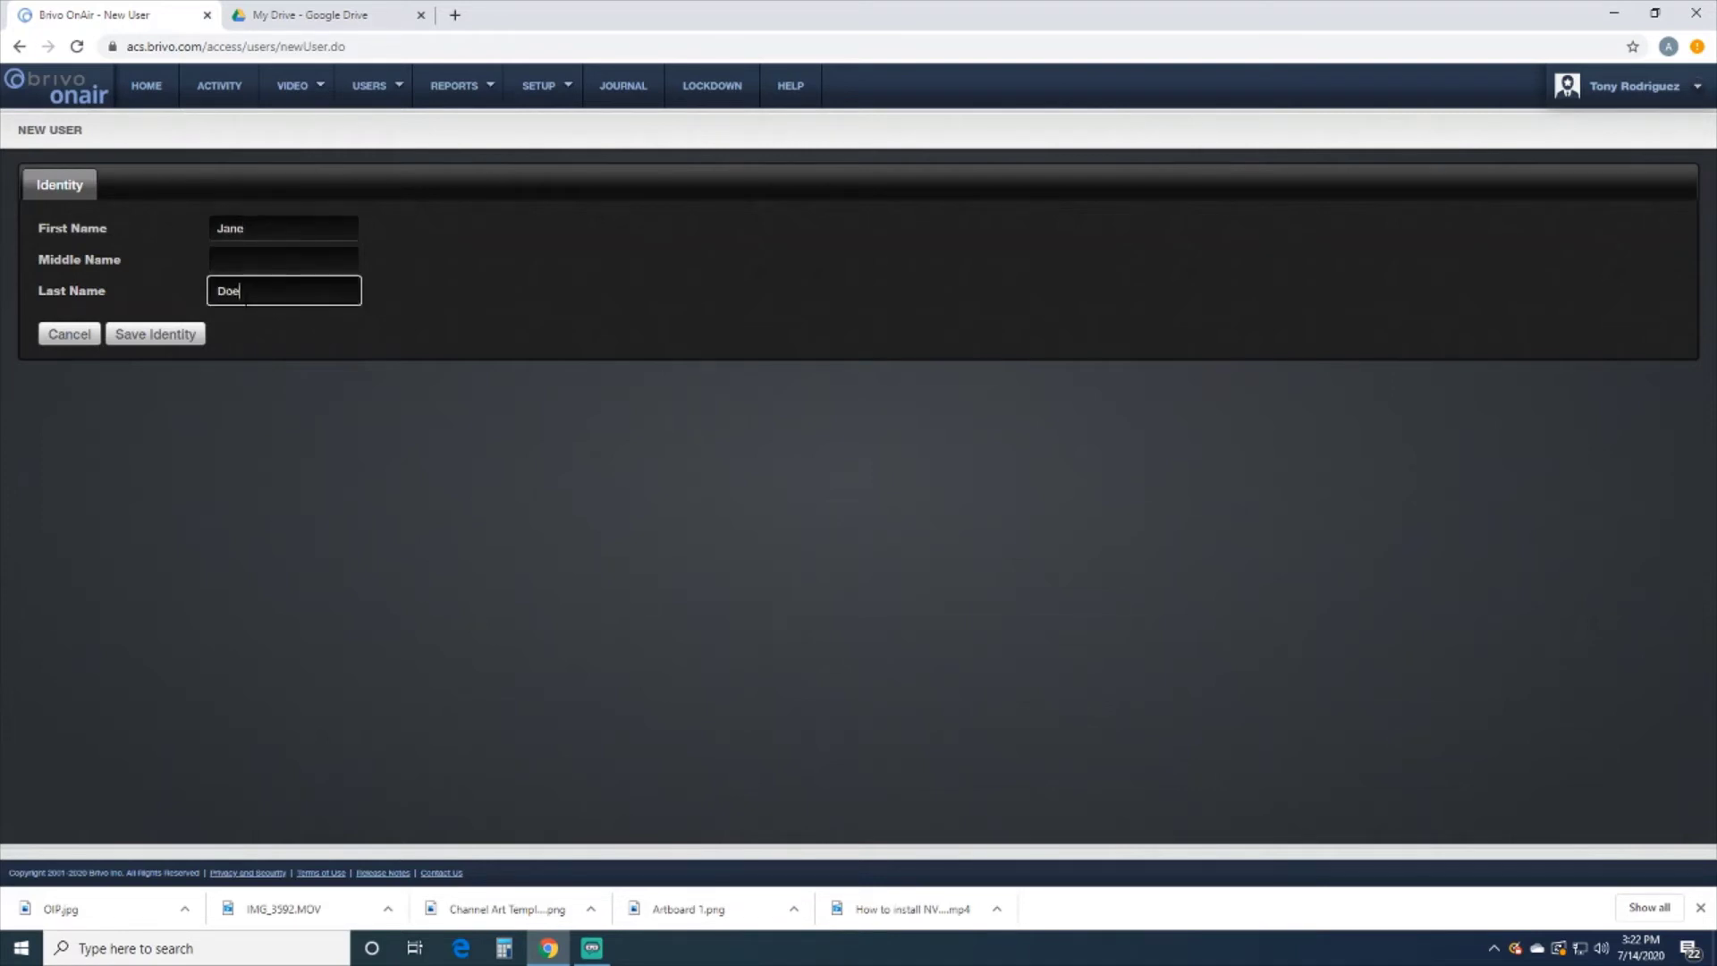
pyautogui.click(193, 341)
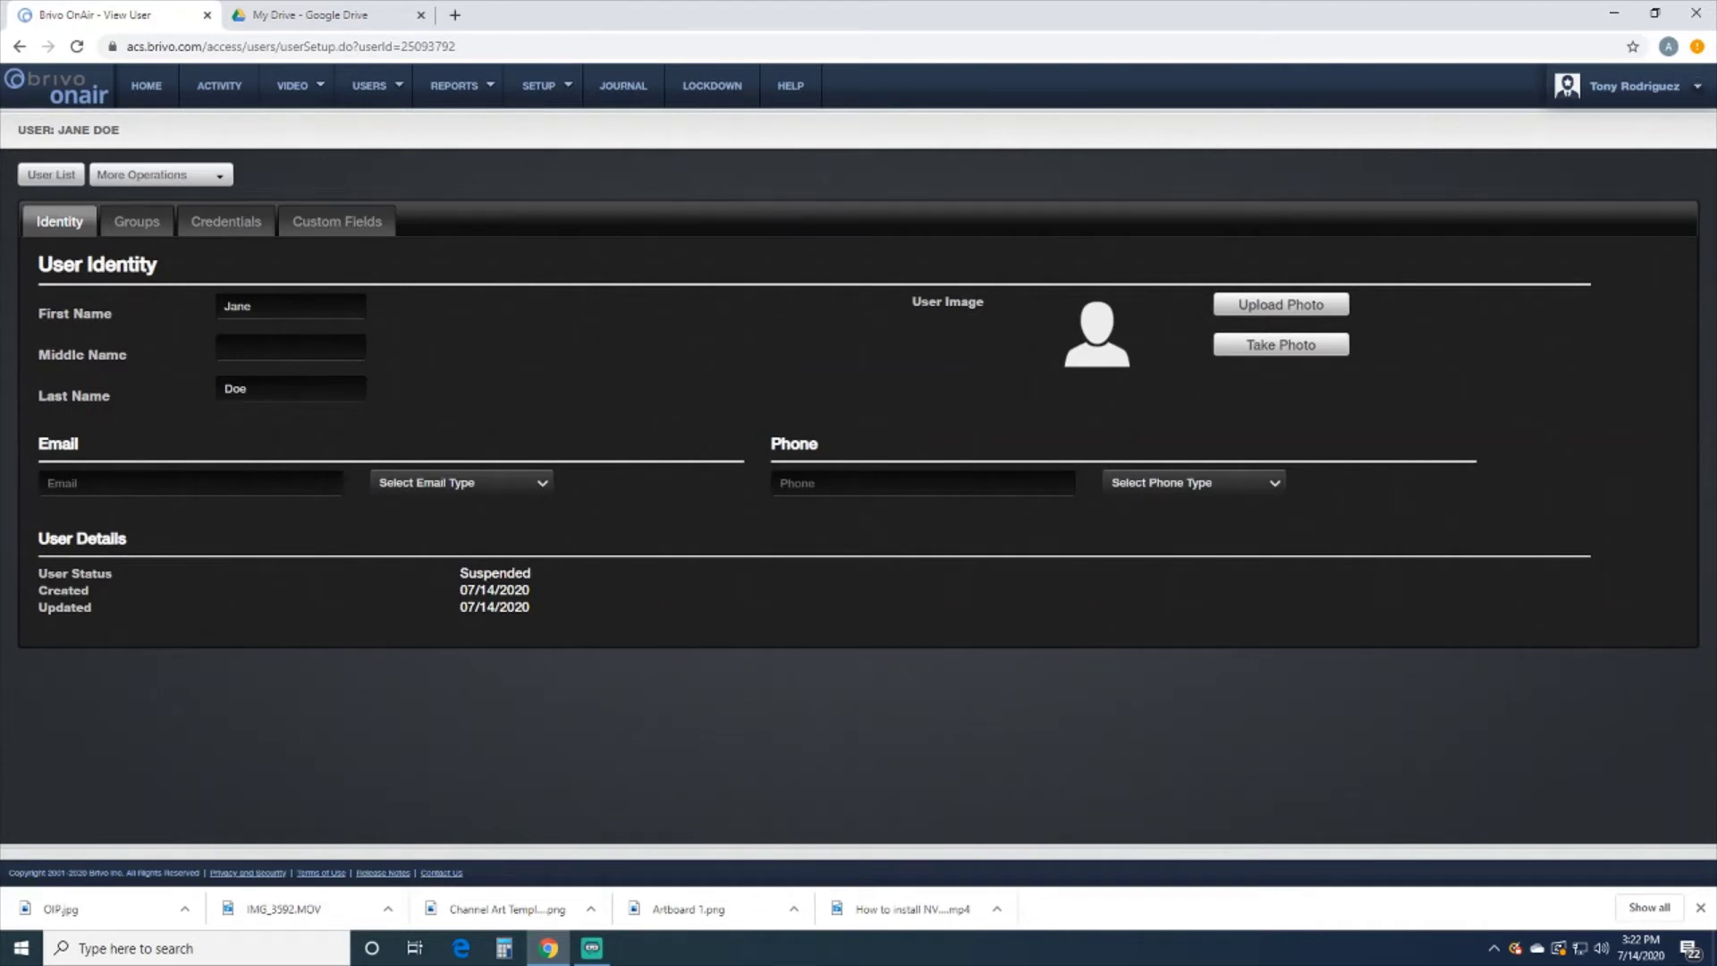
# Upload OIP.jpg from Downloads as the new user's profile photo
pyautogui.click(189, 483)
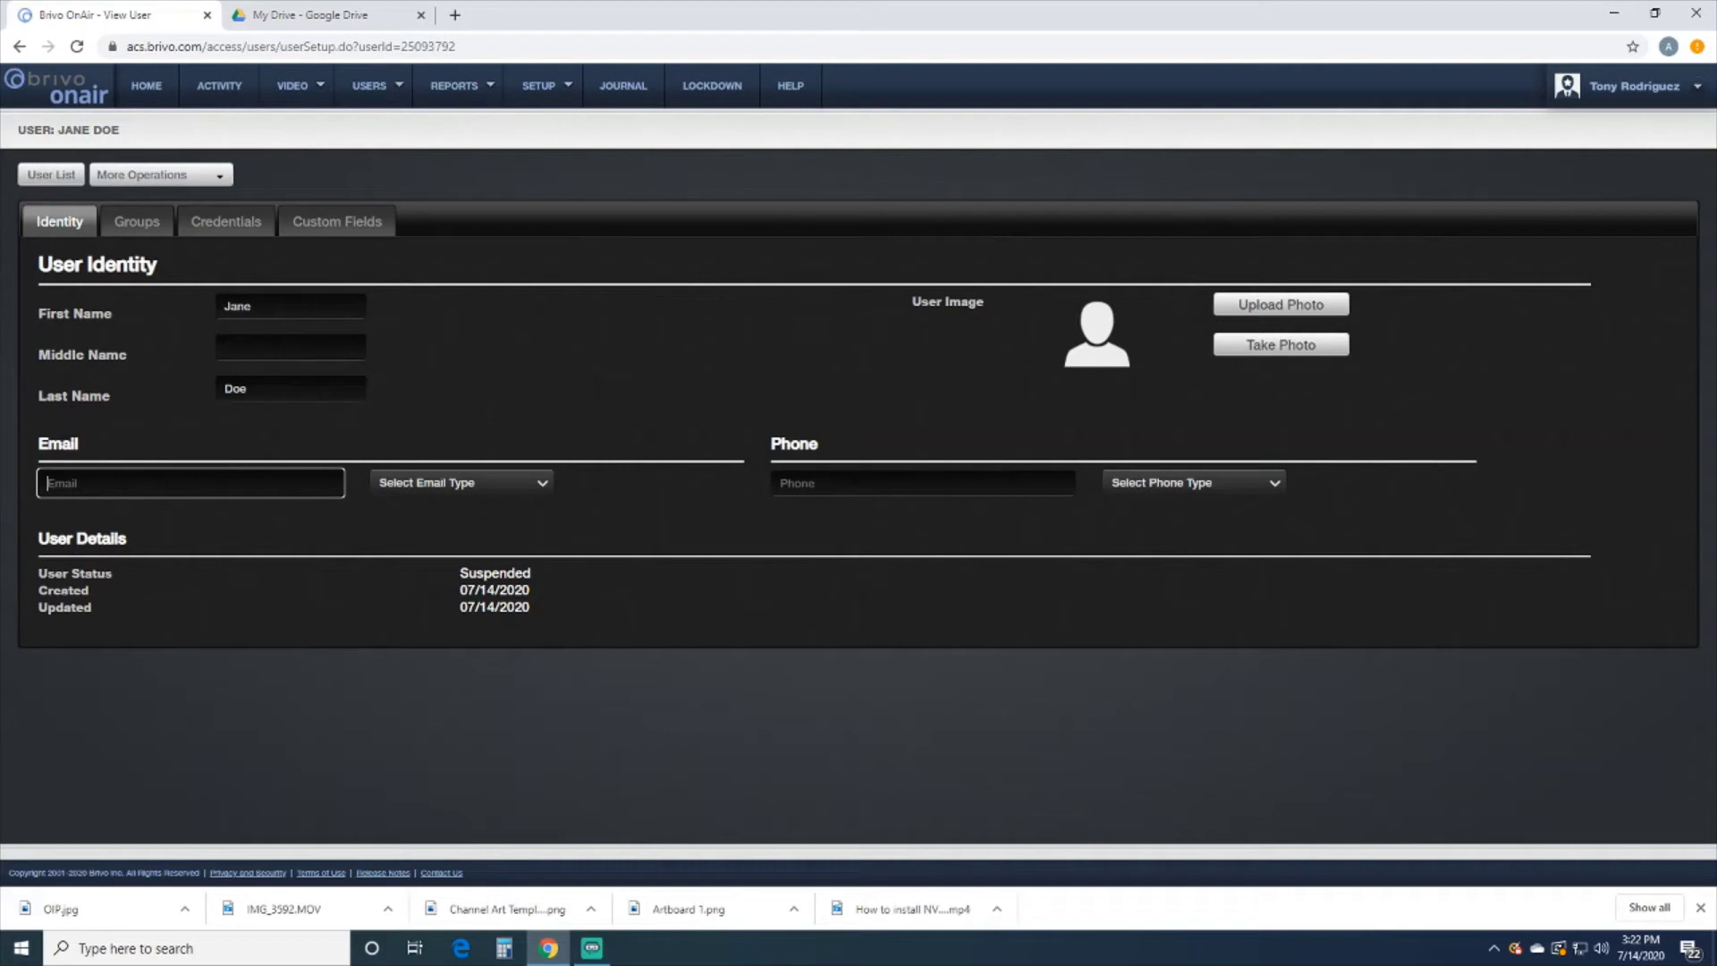
pyautogui.click(923, 483)
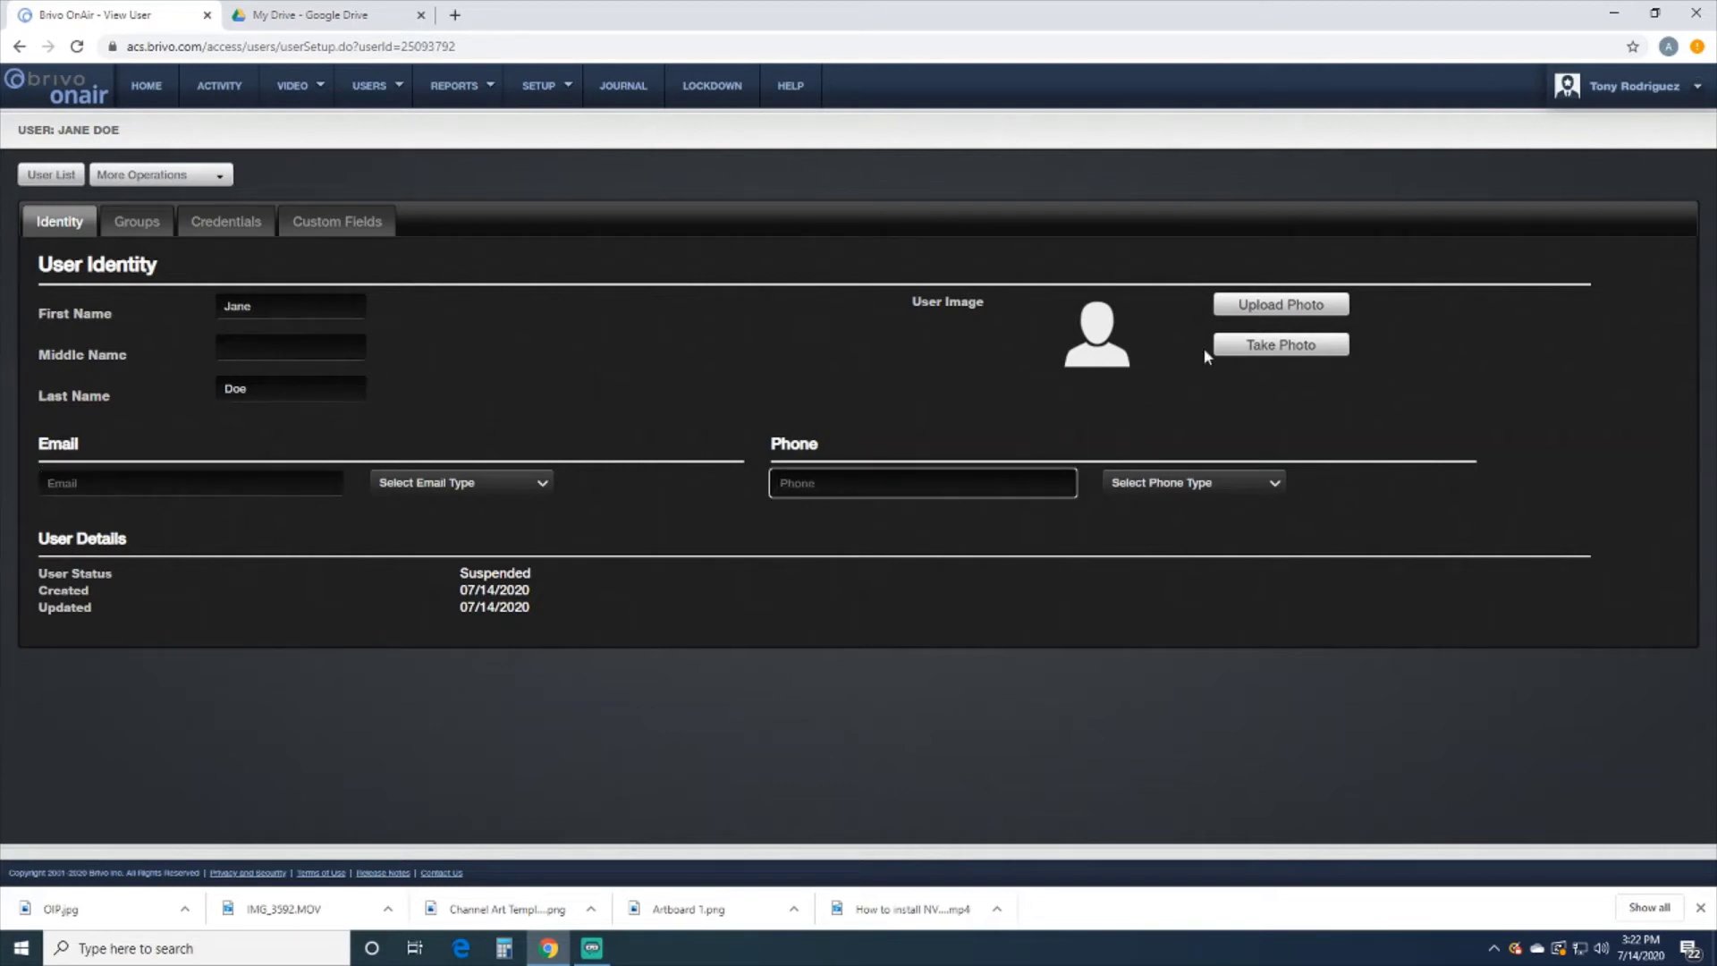
pyautogui.click(1252, 309)
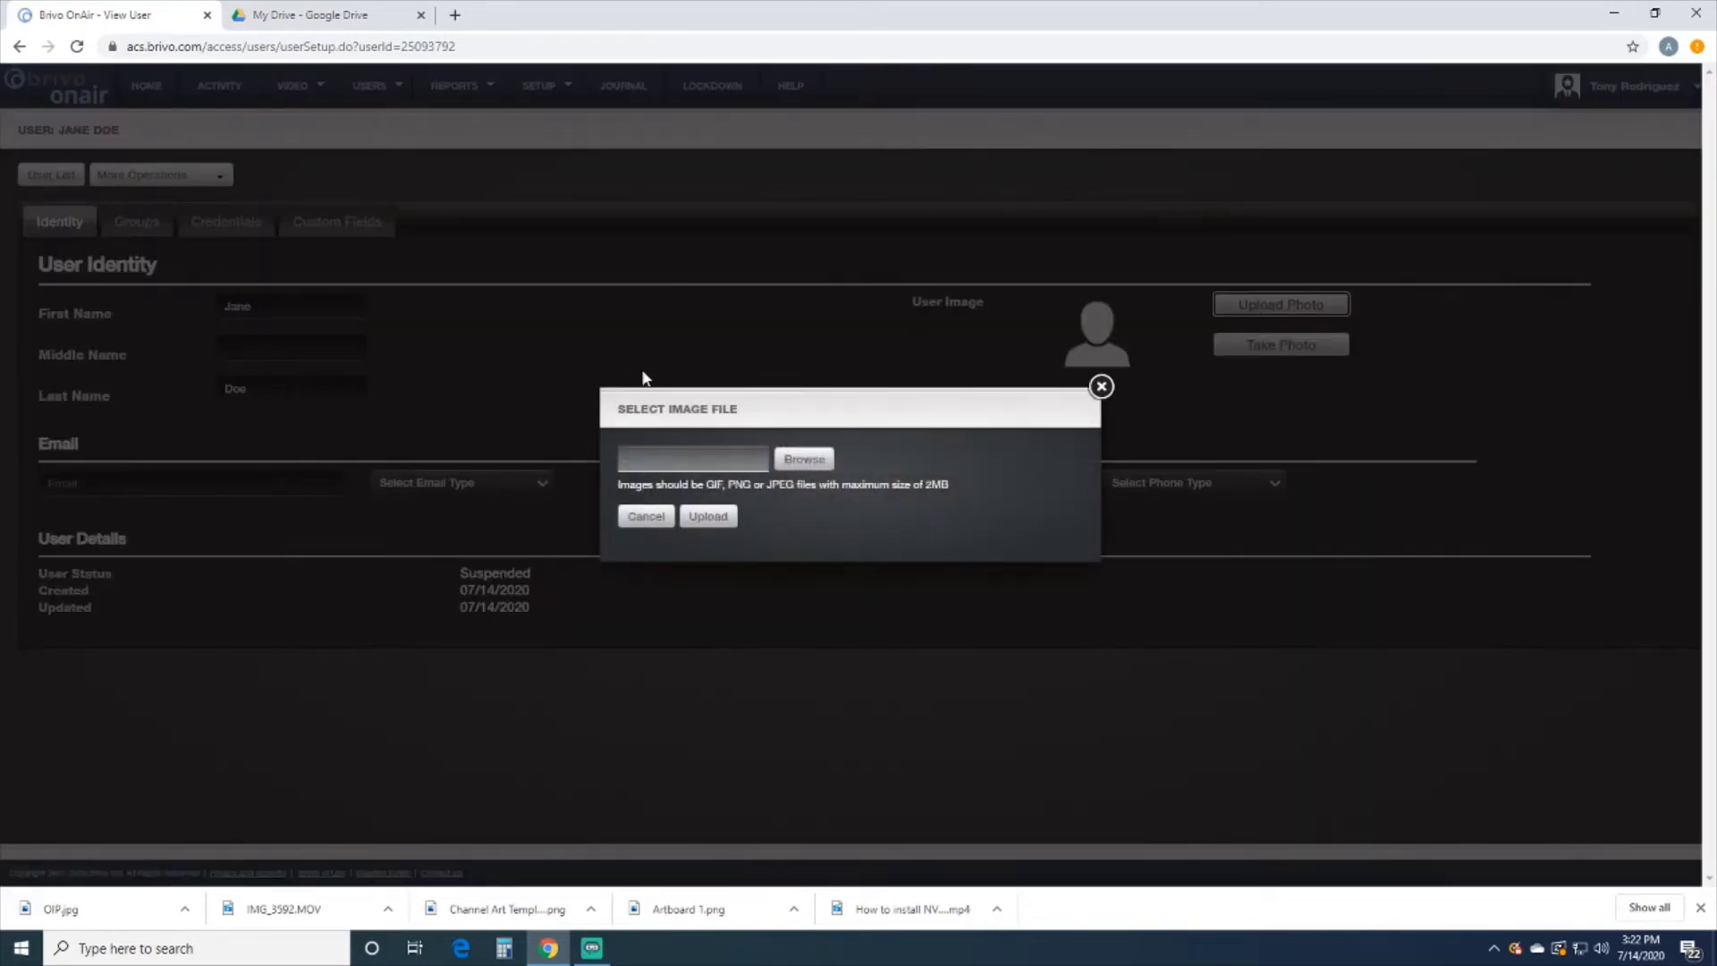
pyautogui.click(802, 459)
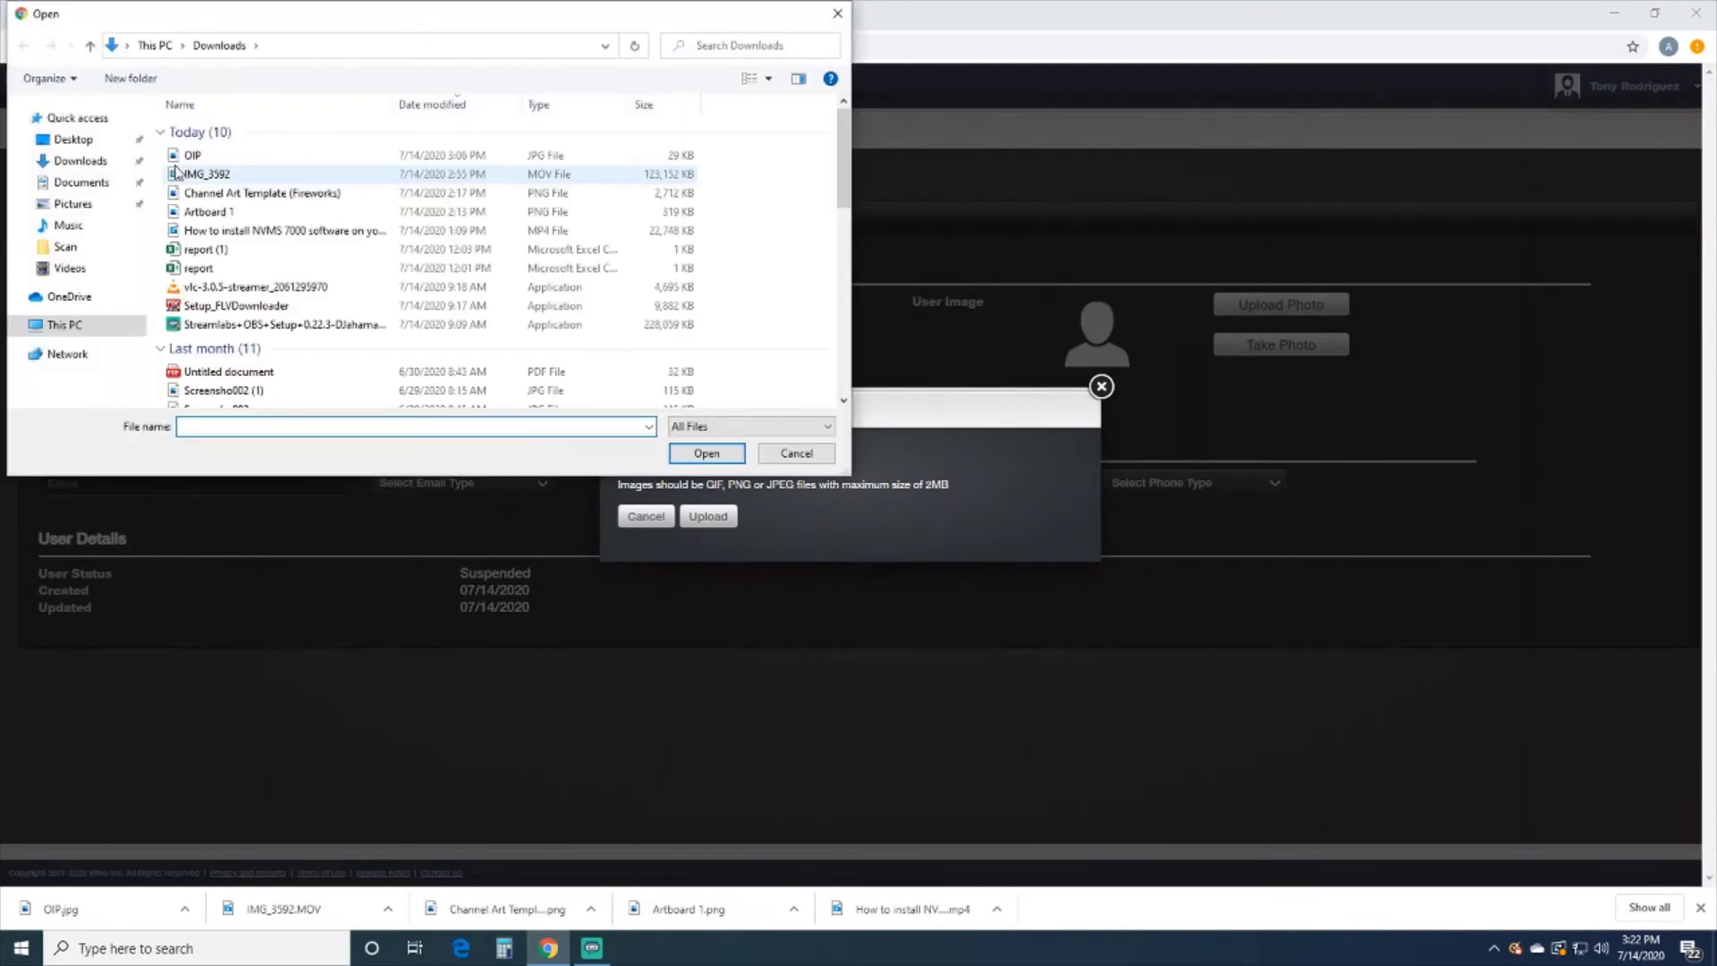
pyautogui.doubleClick(210, 155)
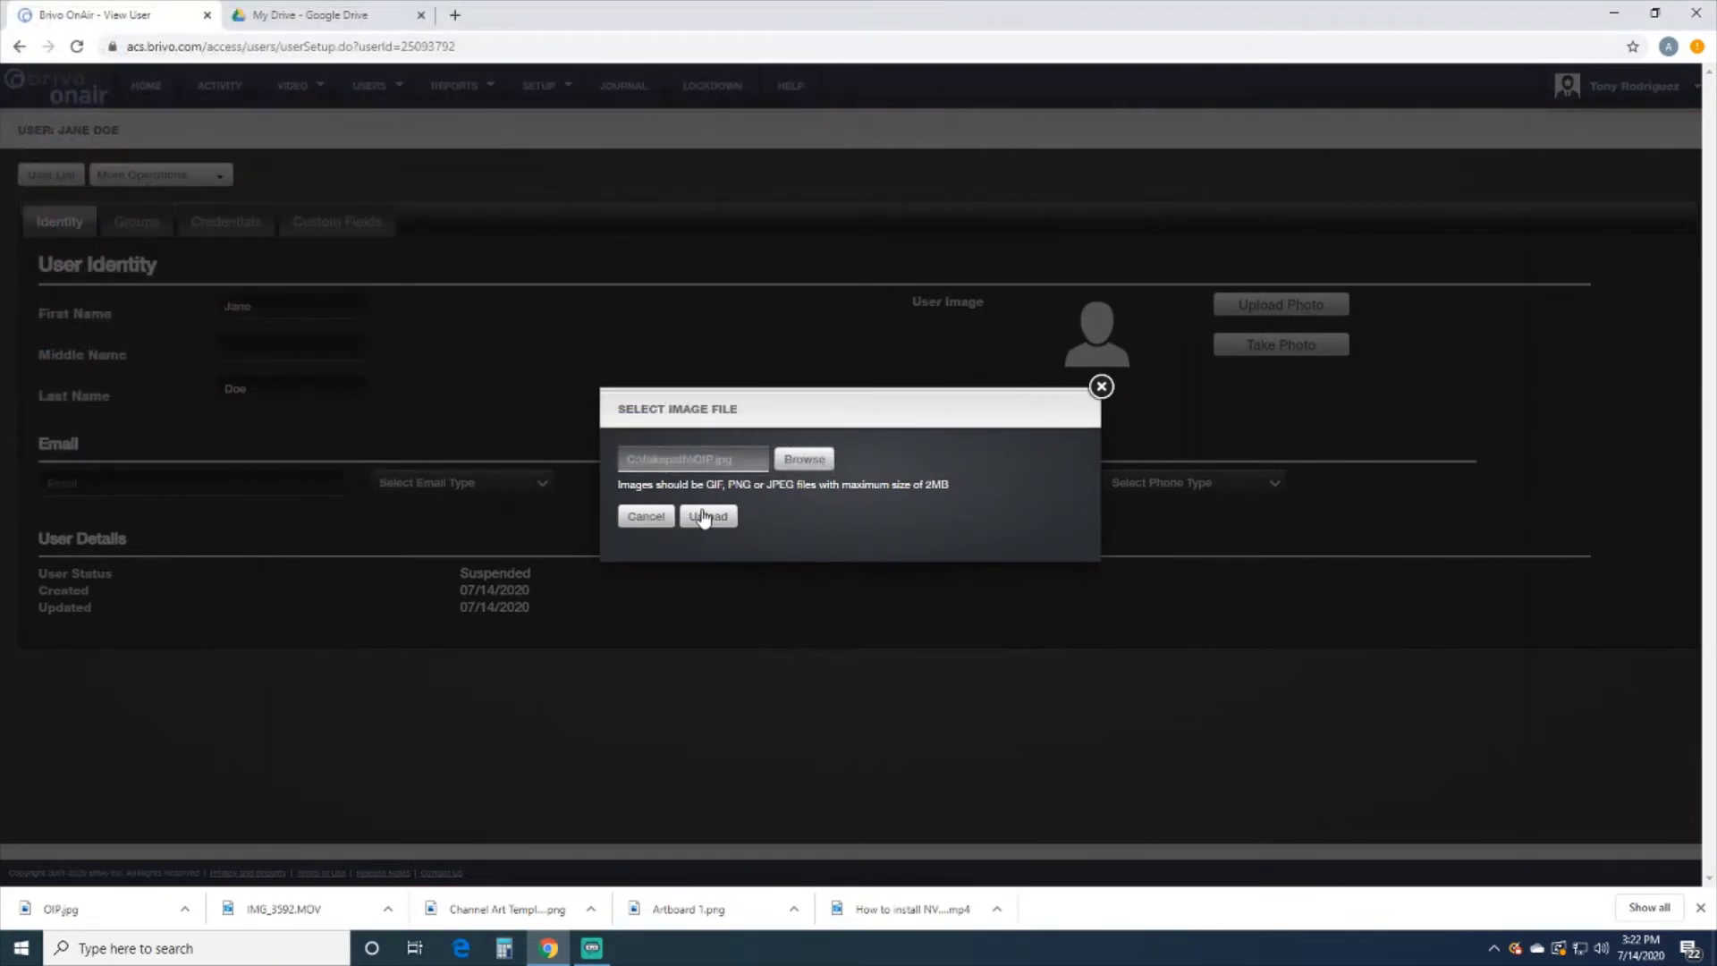
pyautogui.click(691, 518)
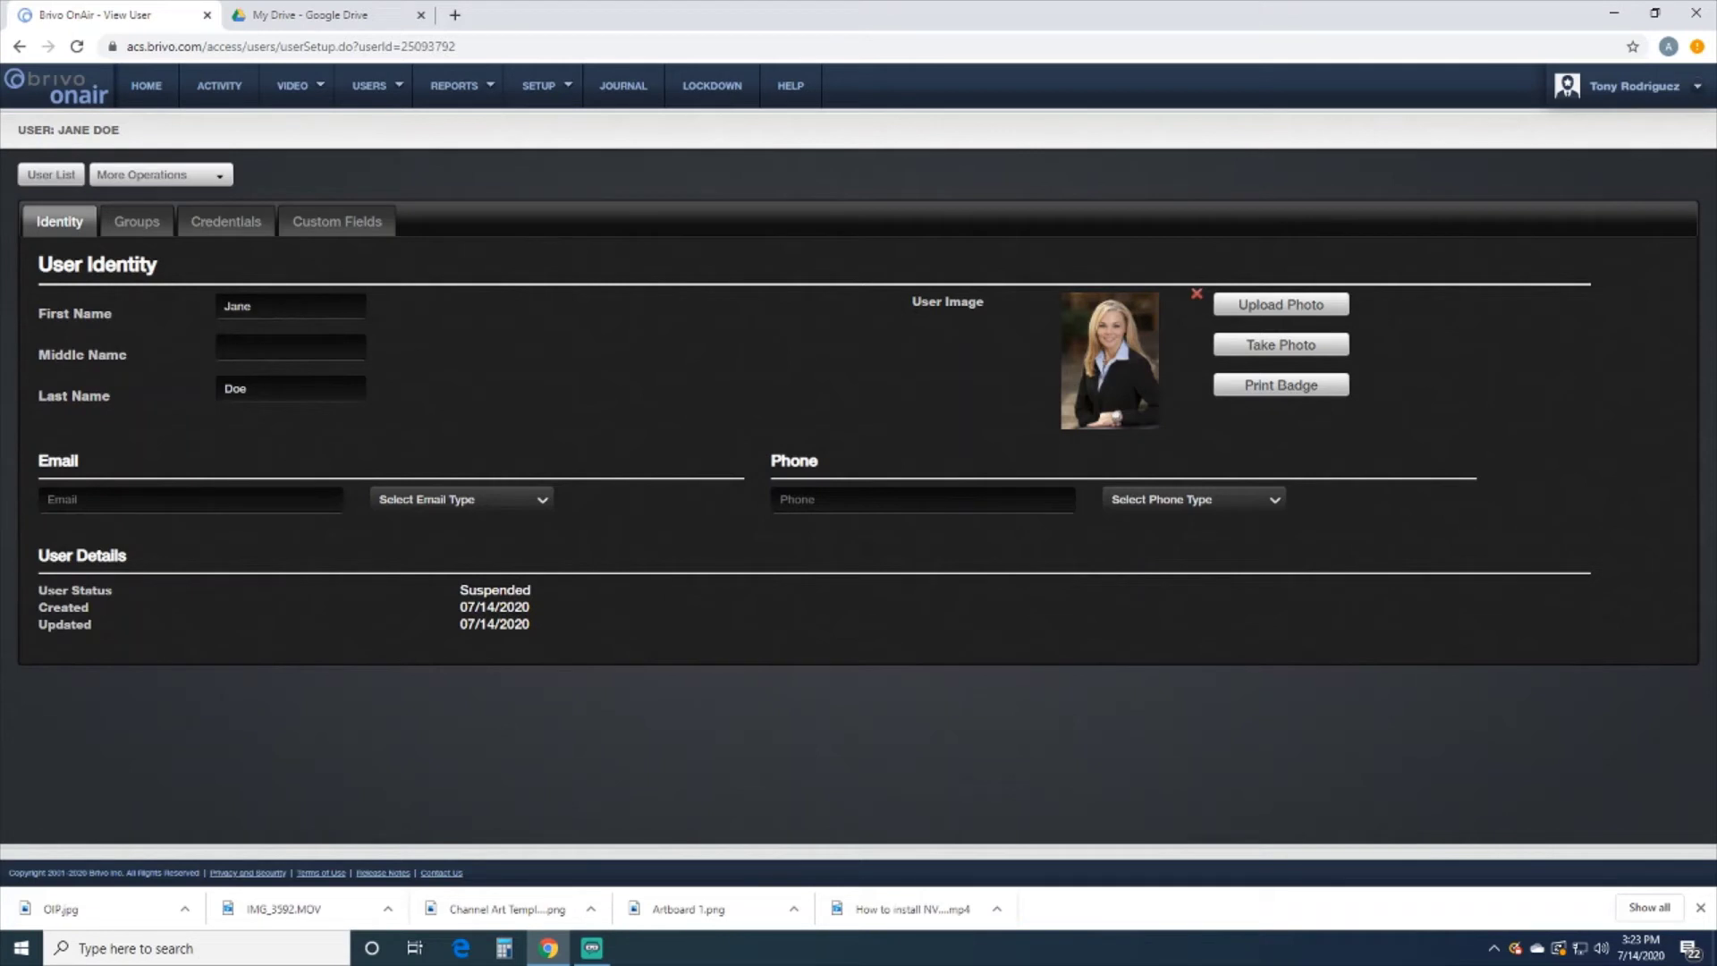
pyautogui.click(215, 230)
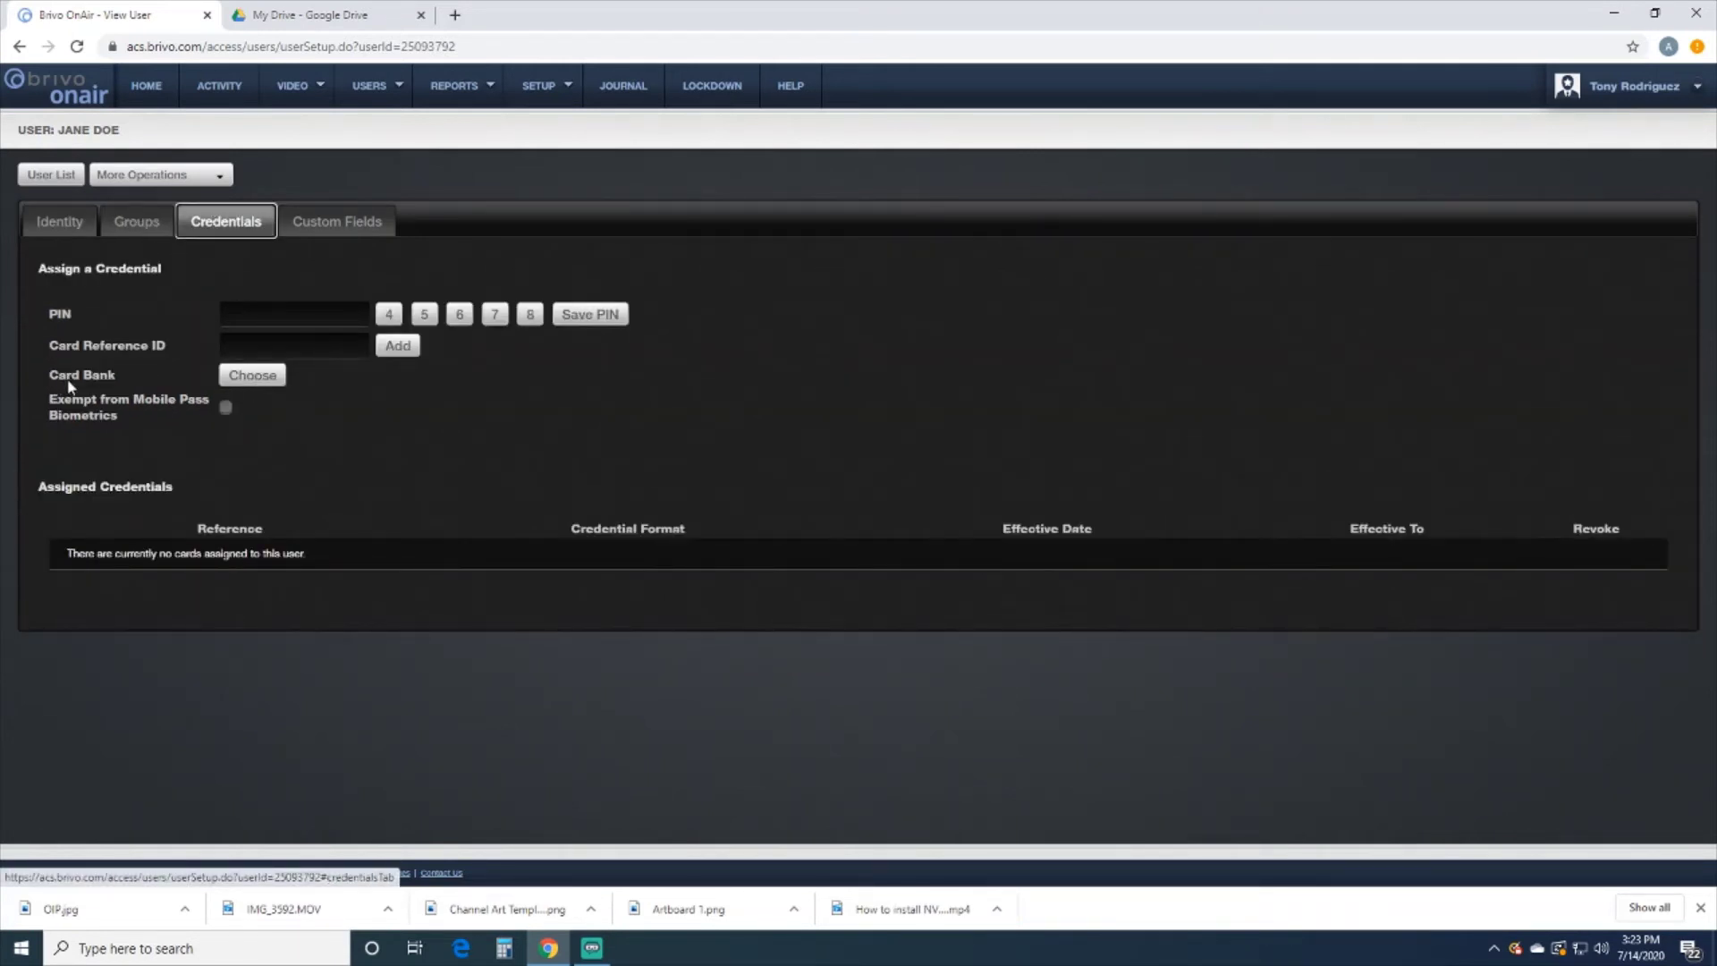
pyautogui.click(249, 377)
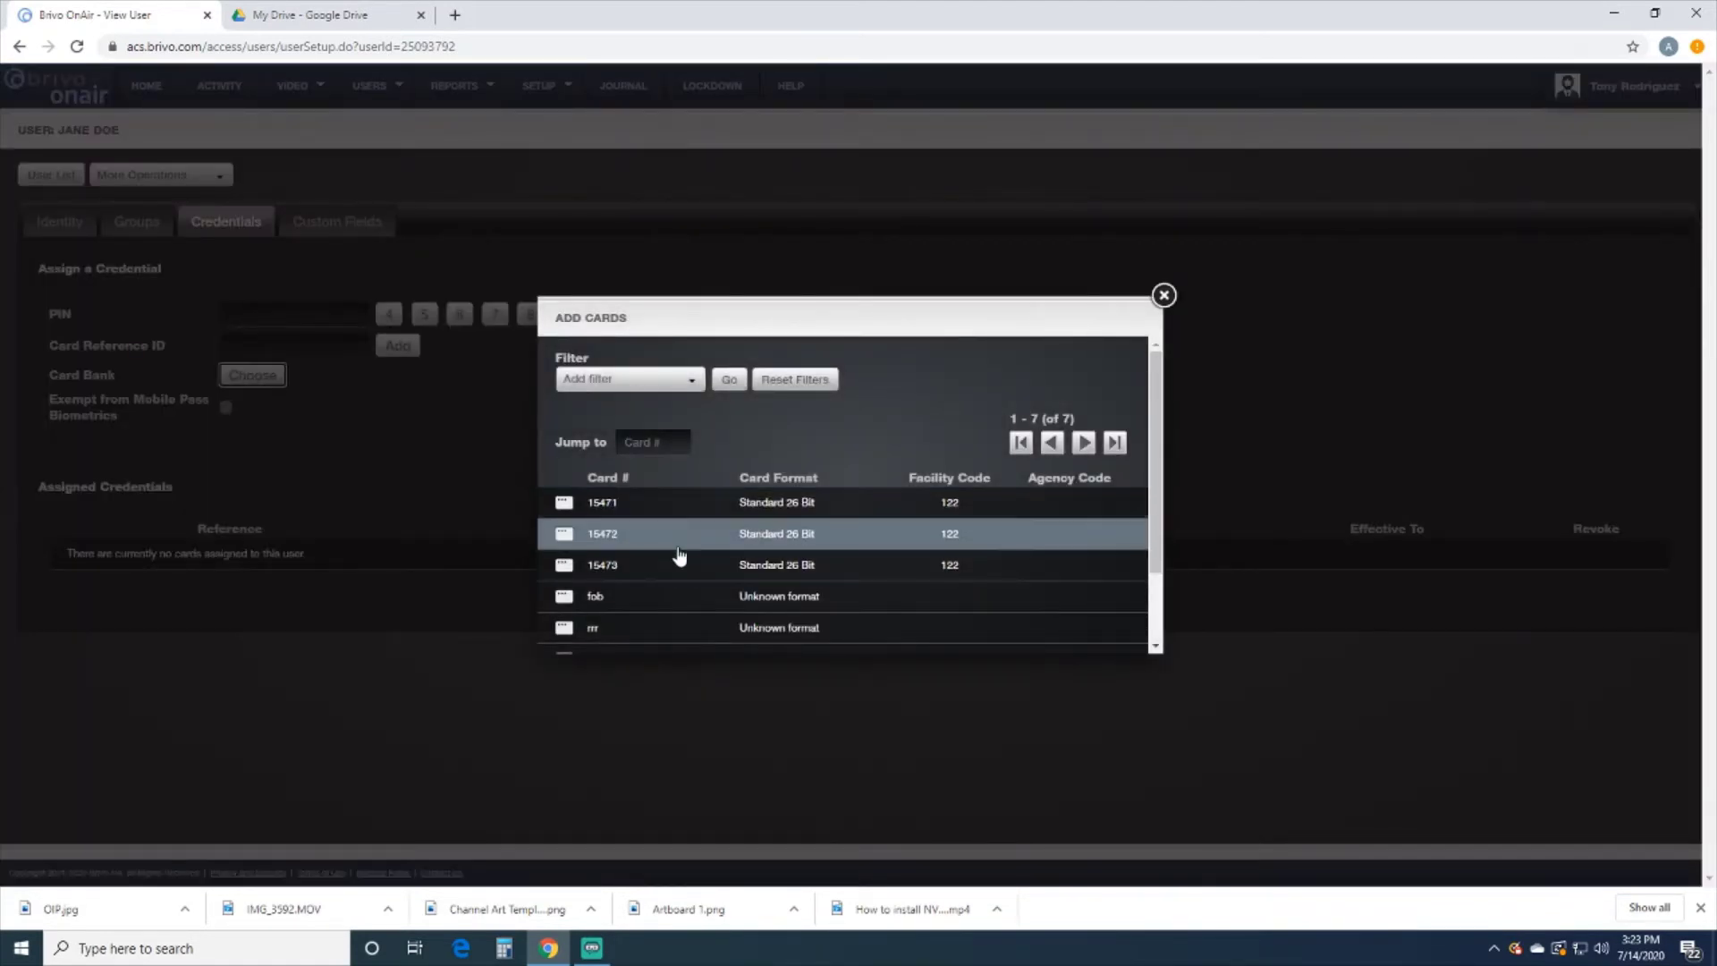
pyautogui.click(643, 505)
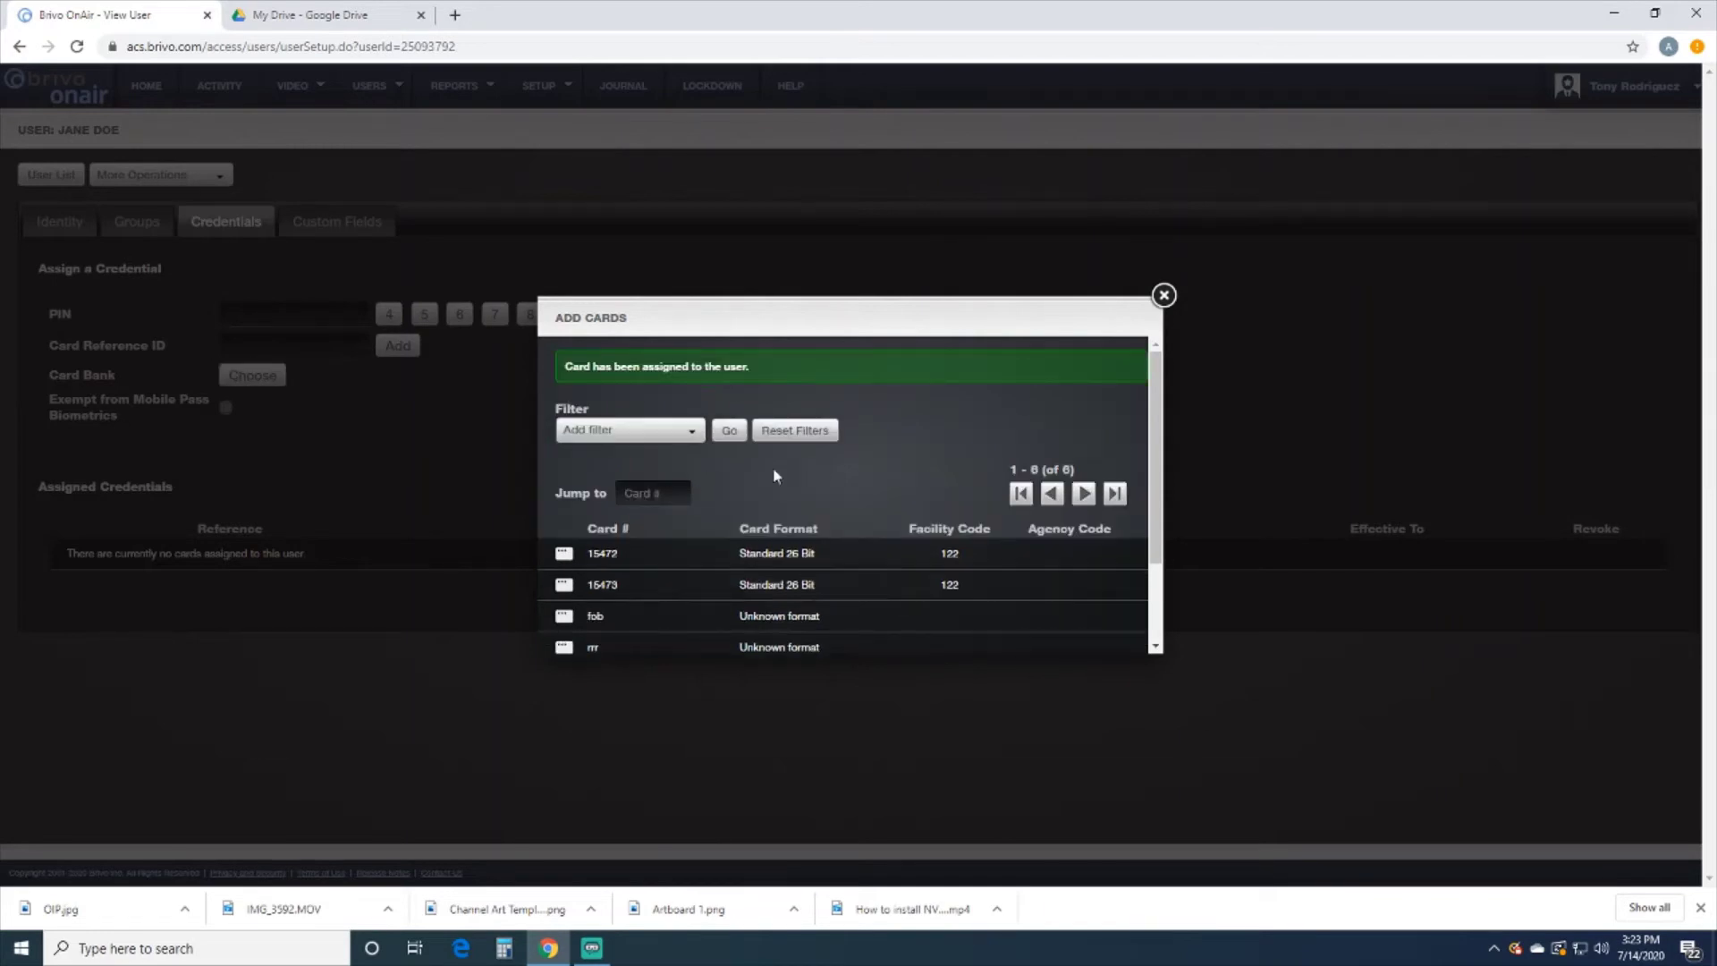
pyautogui.click(1163, 295)
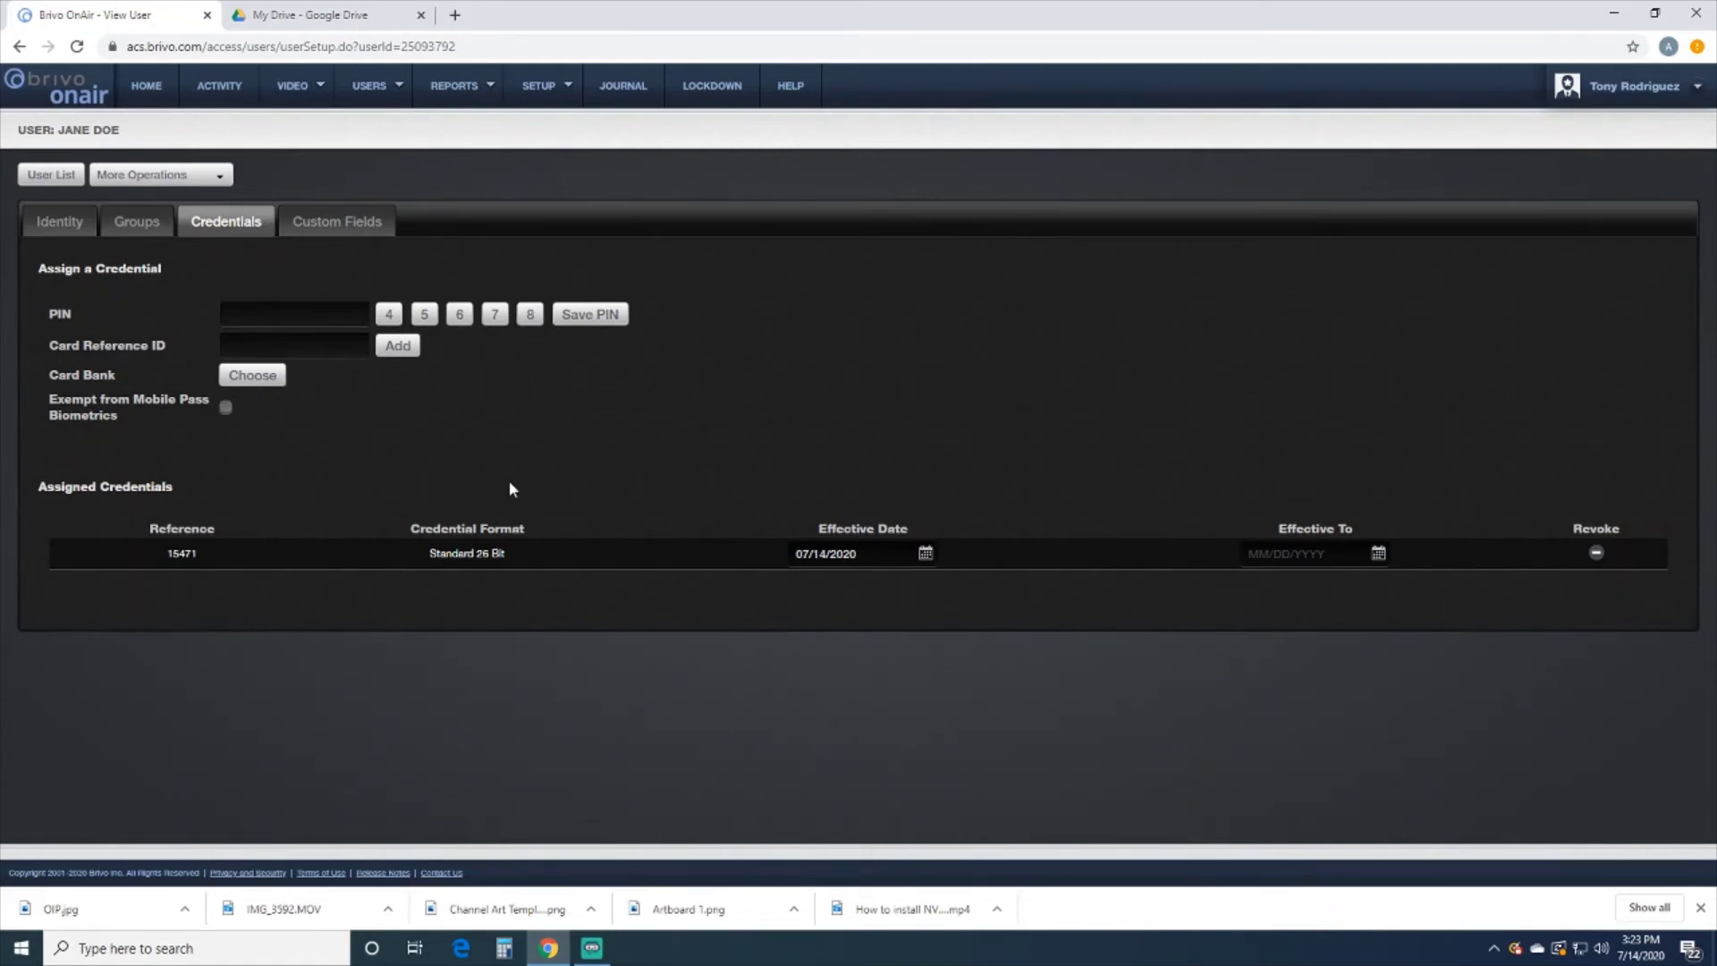
# Enter a PIN for the user and save it
pyautogui.click(294, 314)
pyautogui.write('0001')
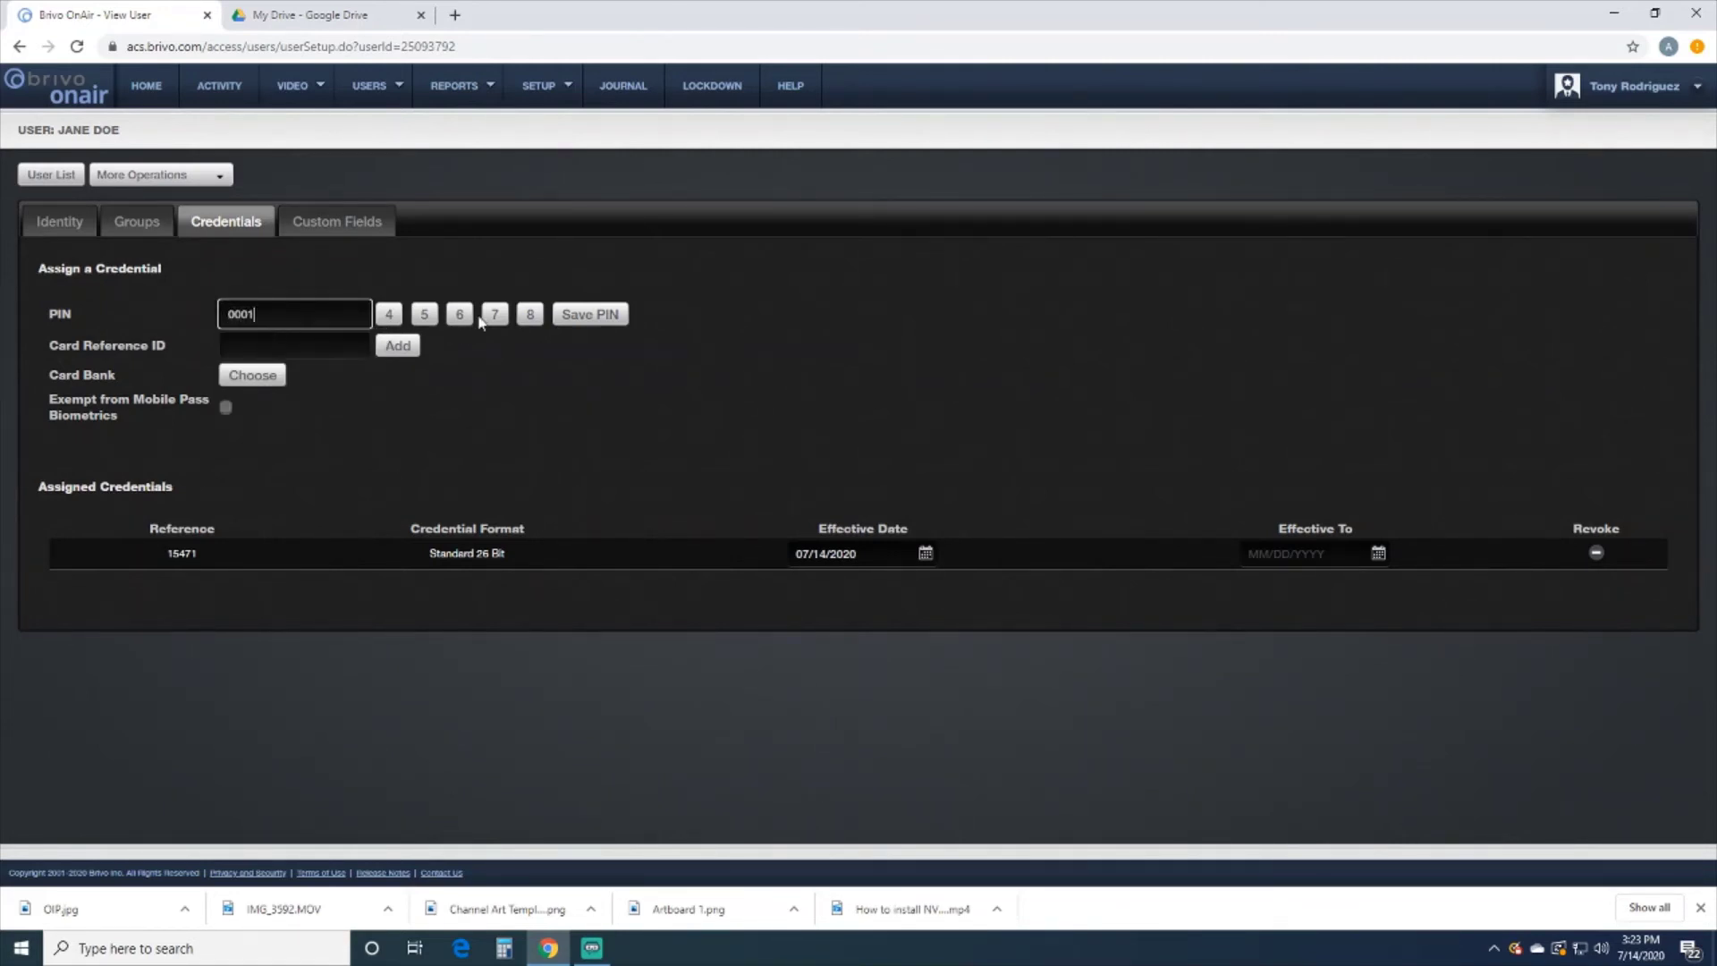
pyautogui.click(586, 317)
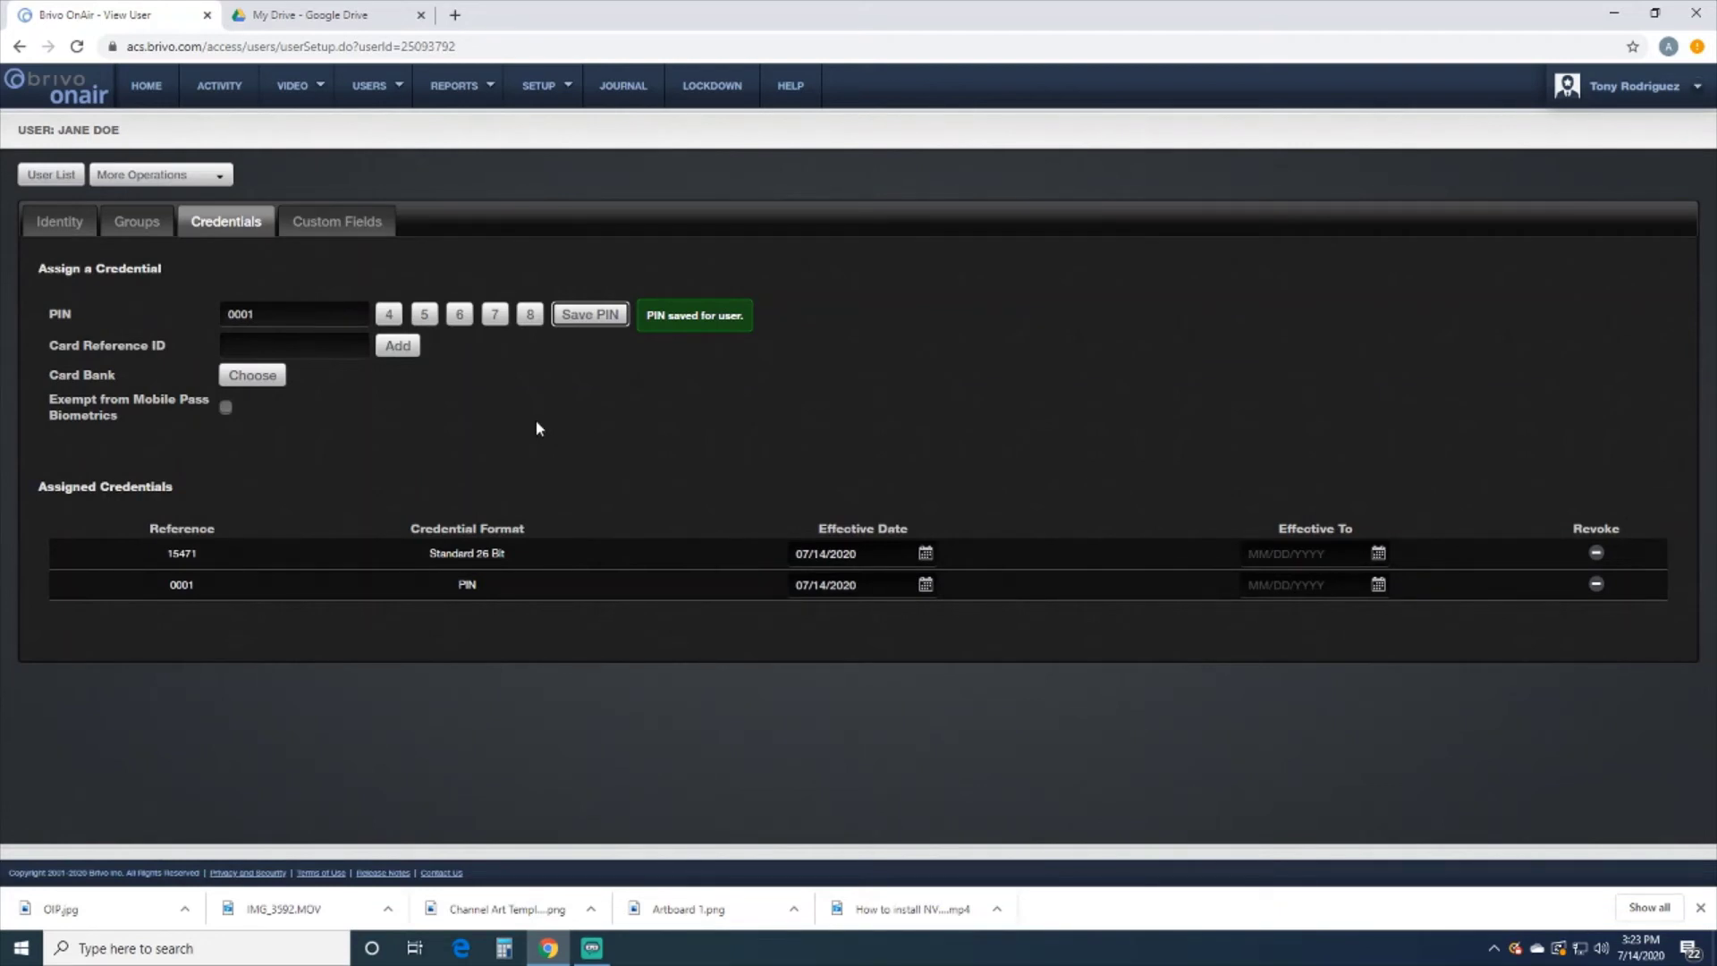
# Add the user to the Staff group, then go back to the Identity details
pyautogui.click(143, 231)
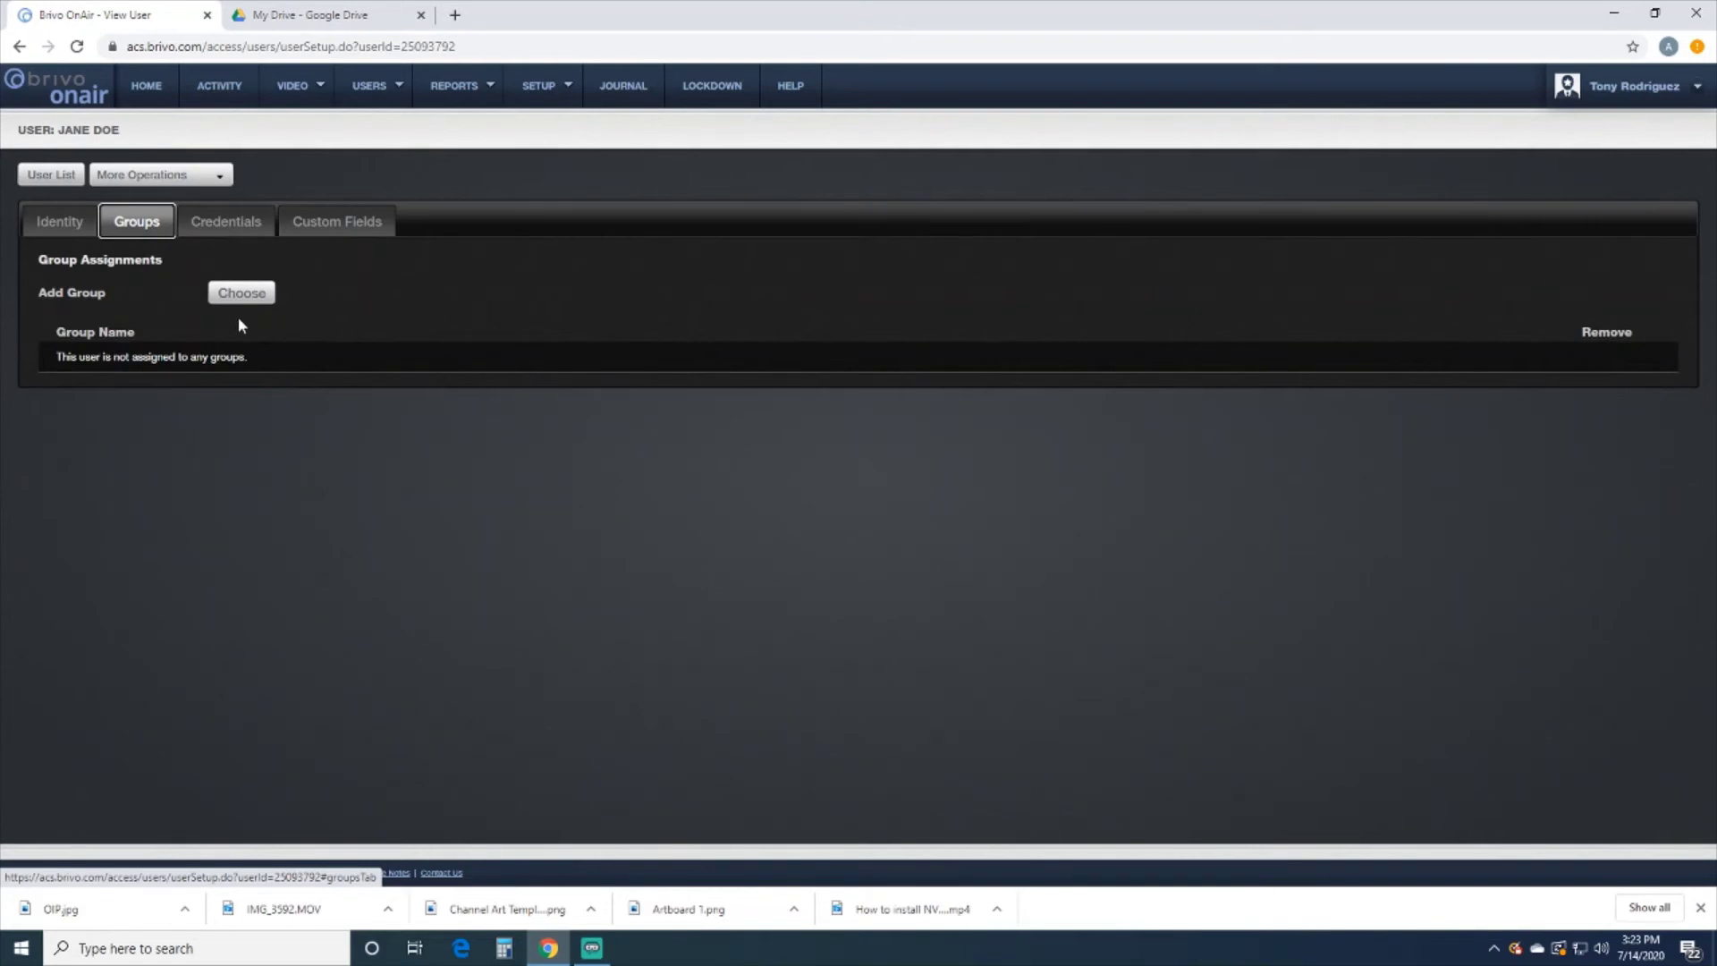
pyautogui.click(254, 299)
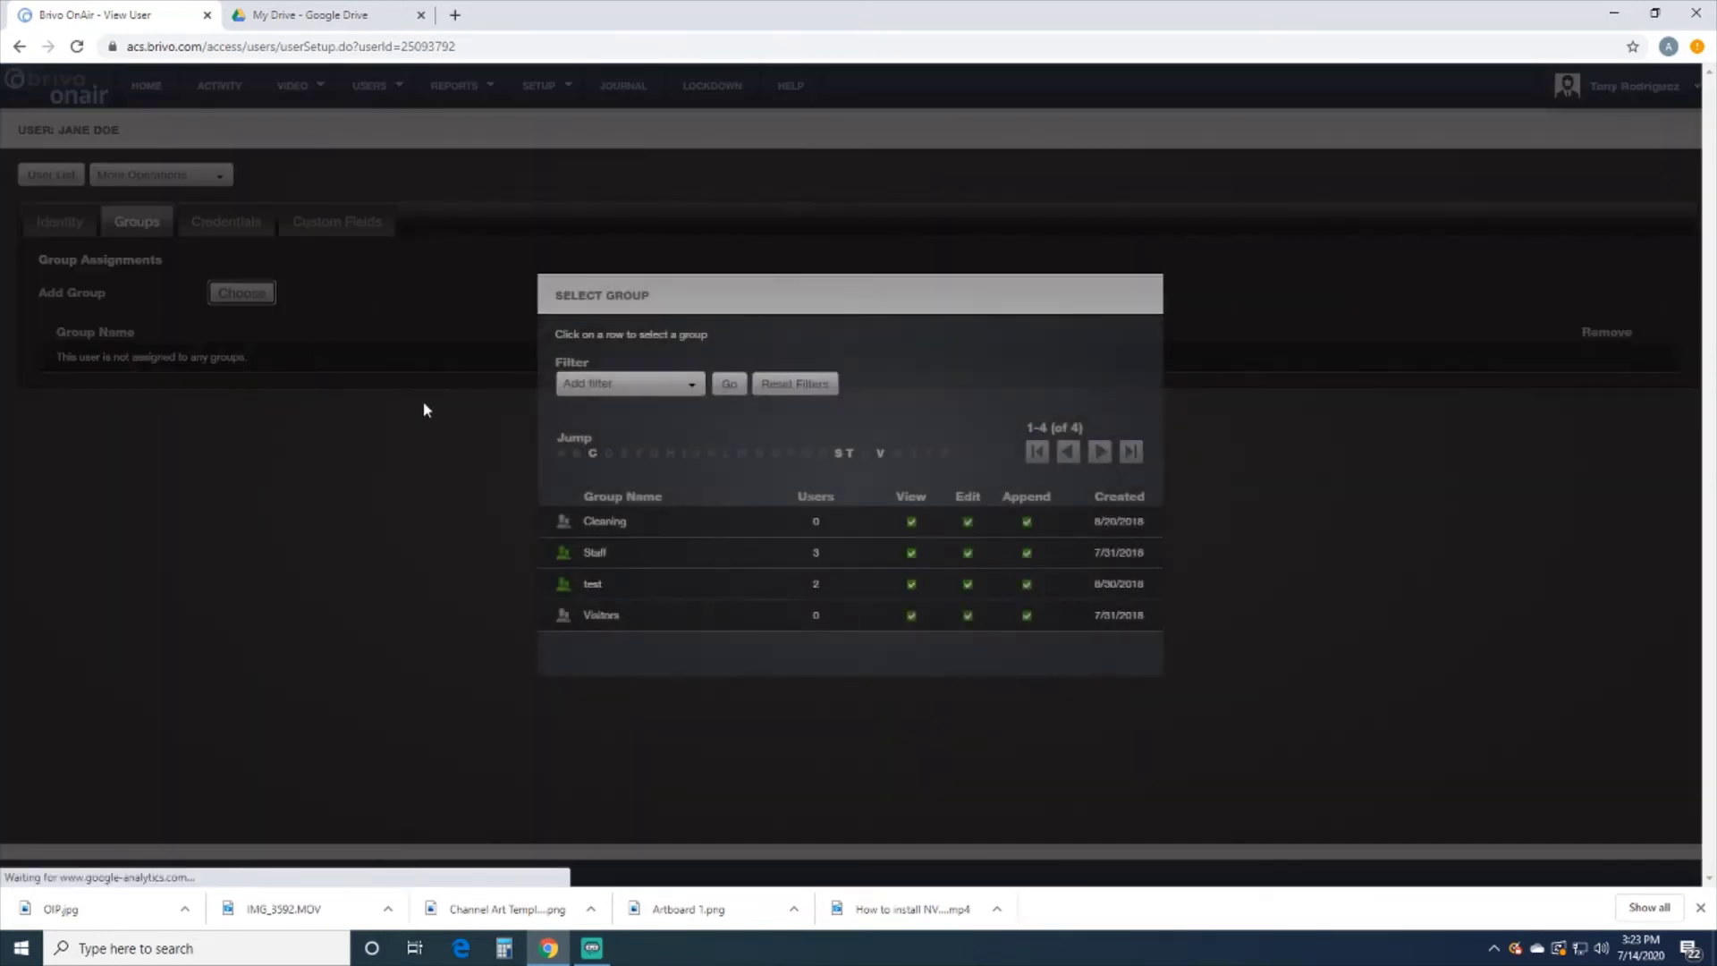
pyautogui.click(598, 555)
pyautogui.click(1164, 273)
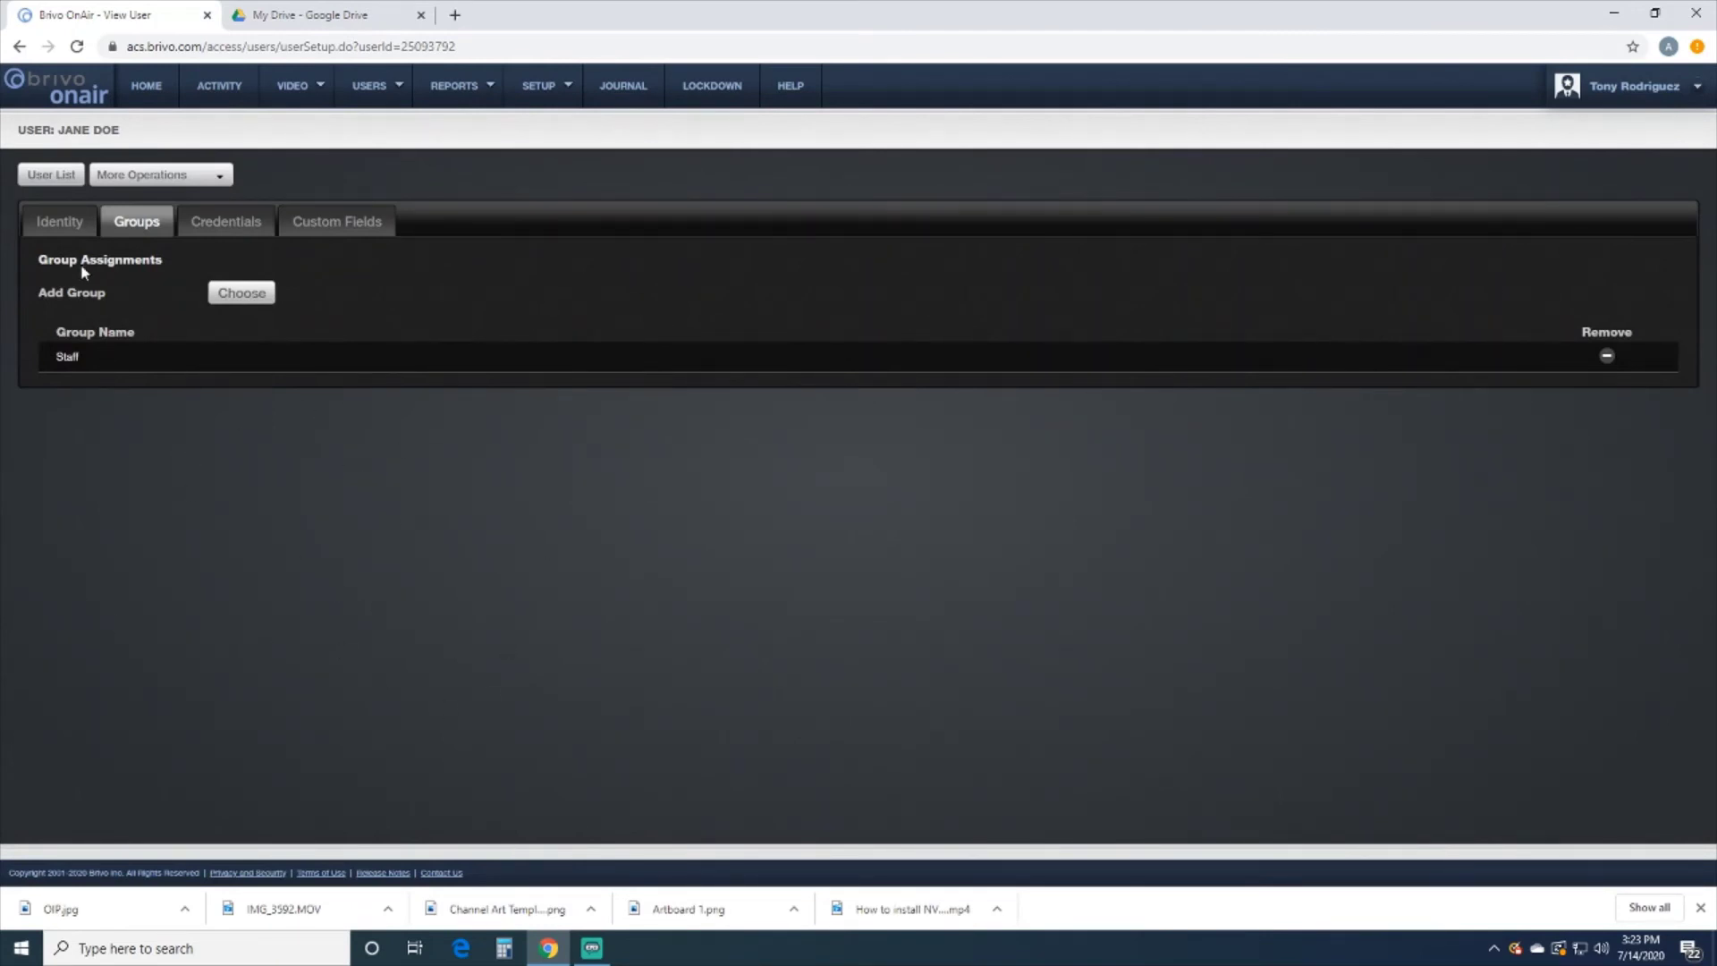
pyautogui.click(74, 226)
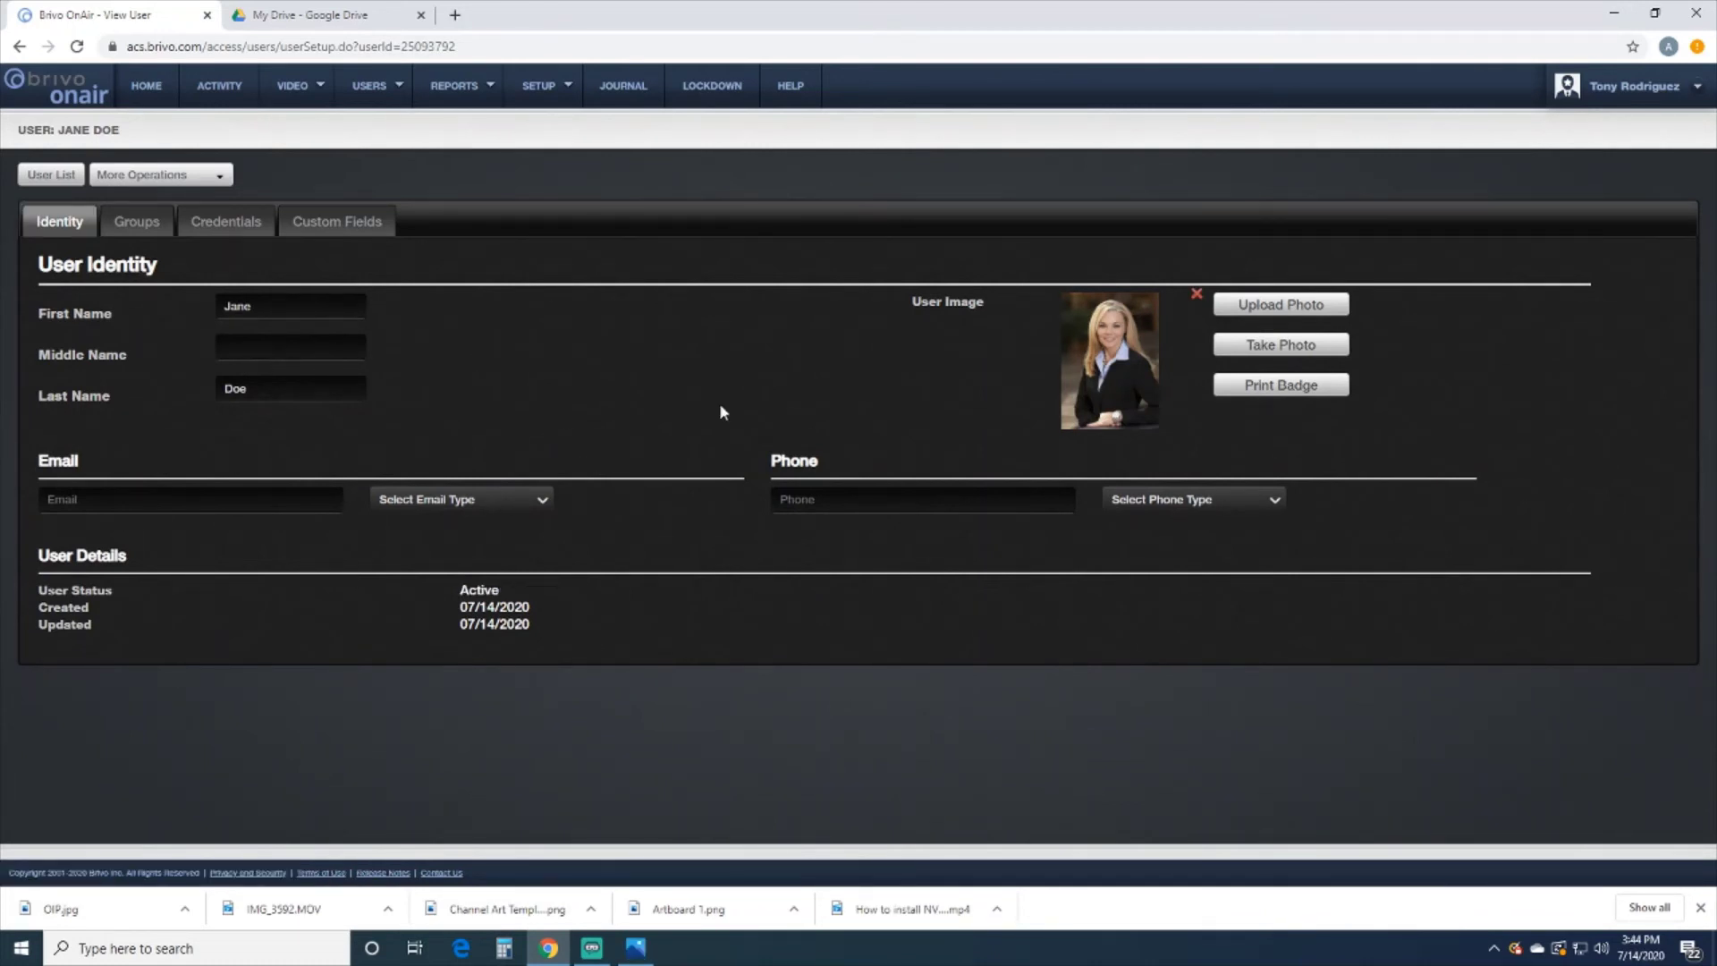
# Open the Activity Log to see the new Front Door Demo access events
pyautogui.click(222, 87)
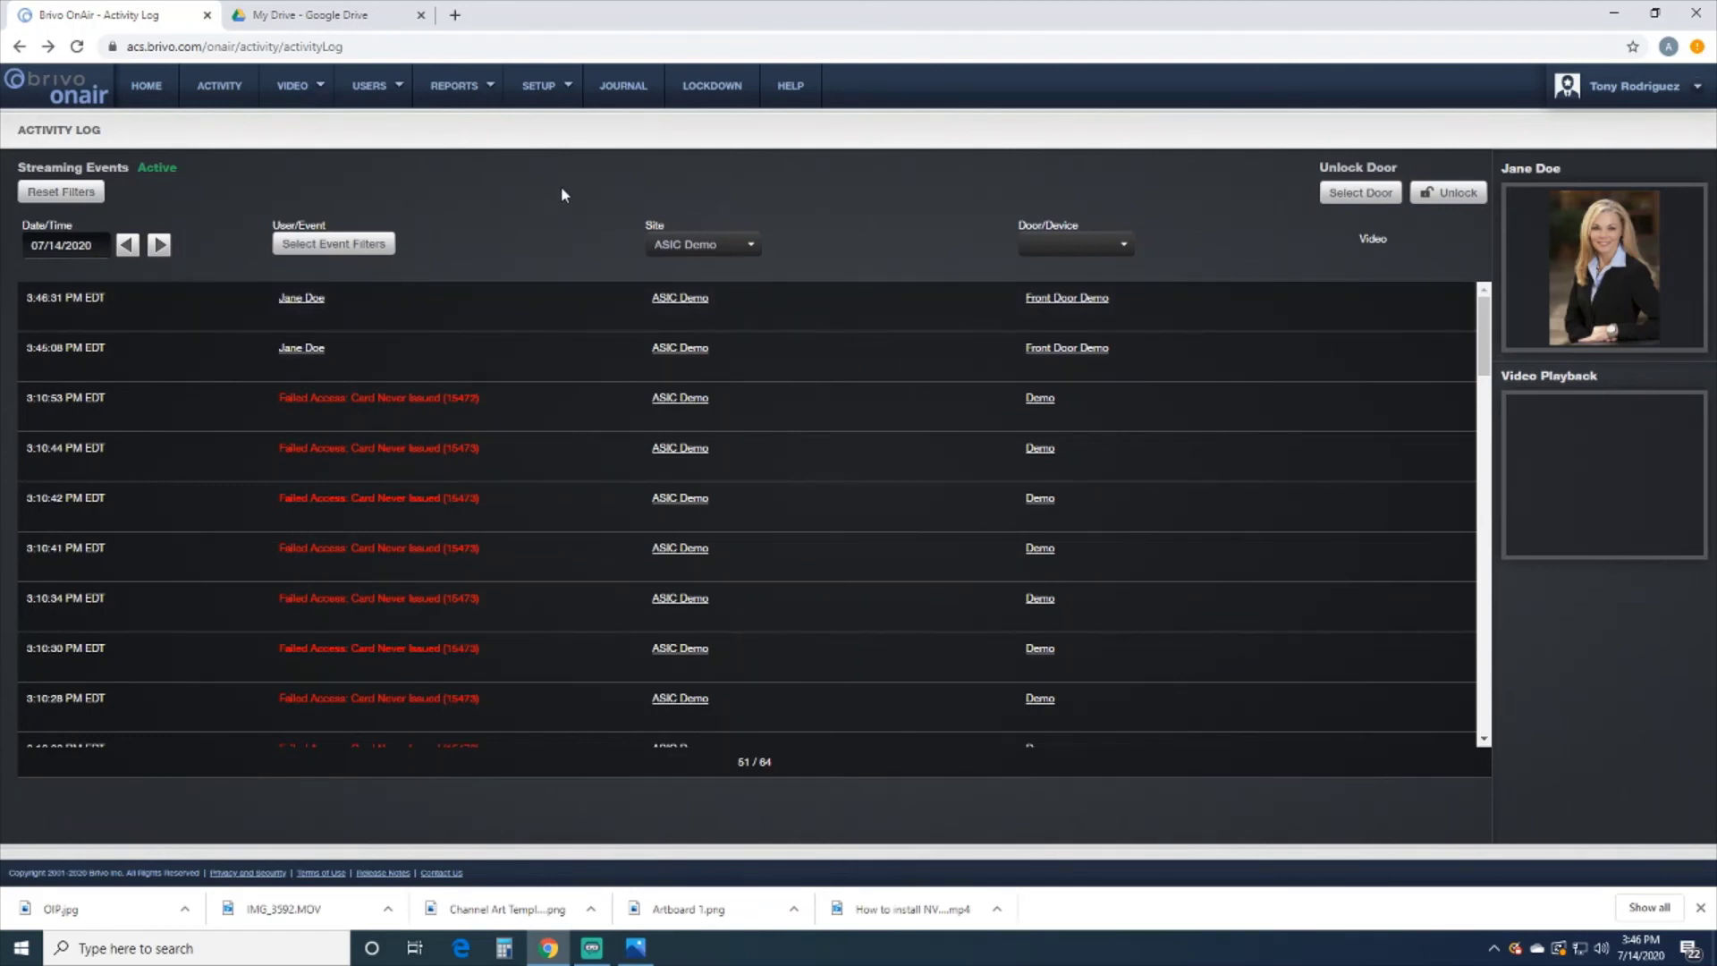
pyautogui.moveTo(394, 88)
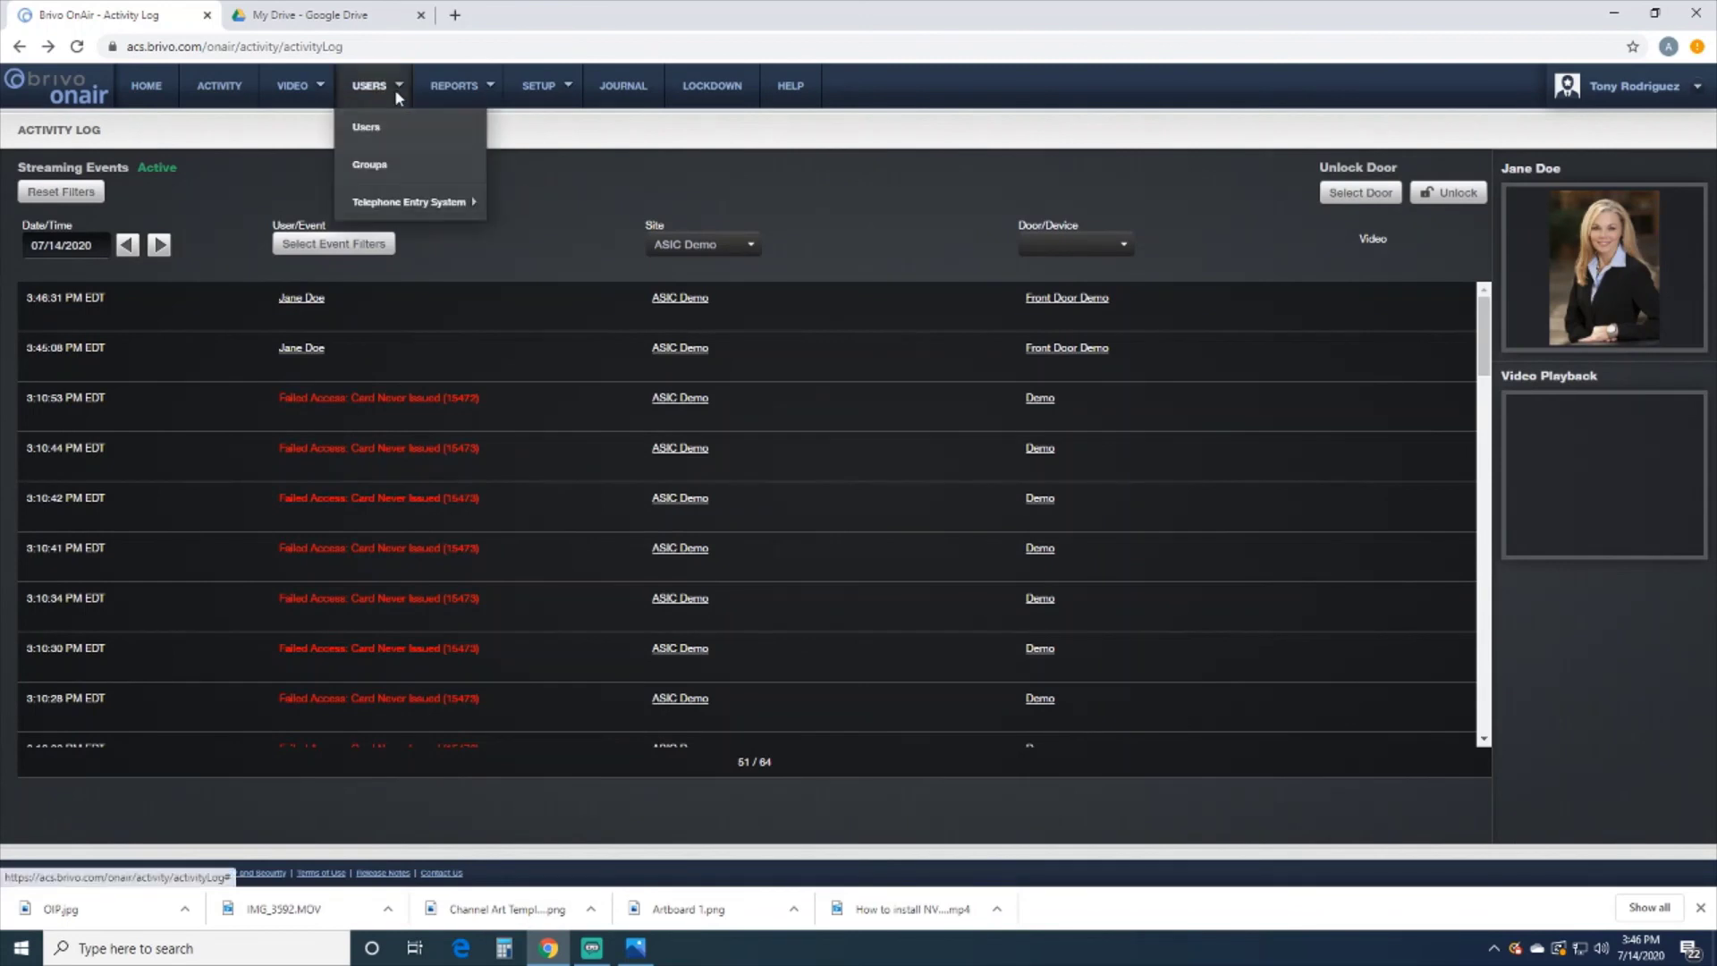
pyautogui.click(370, 130)
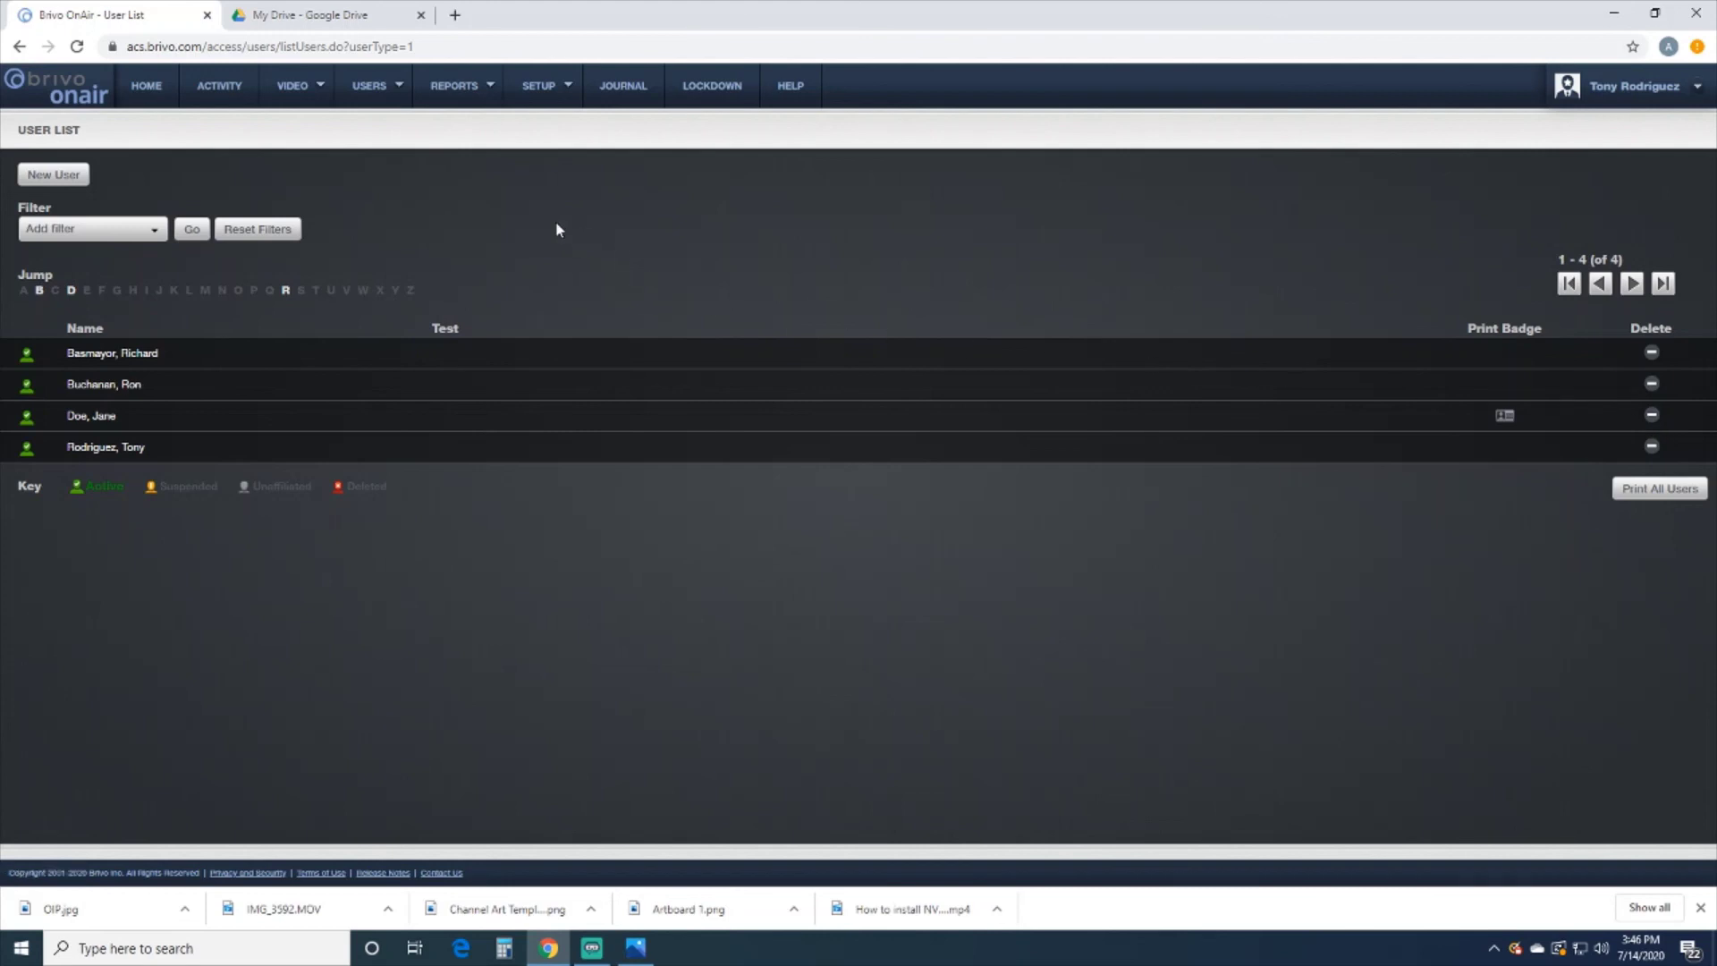
pyautogui.moveTo(531, 93)
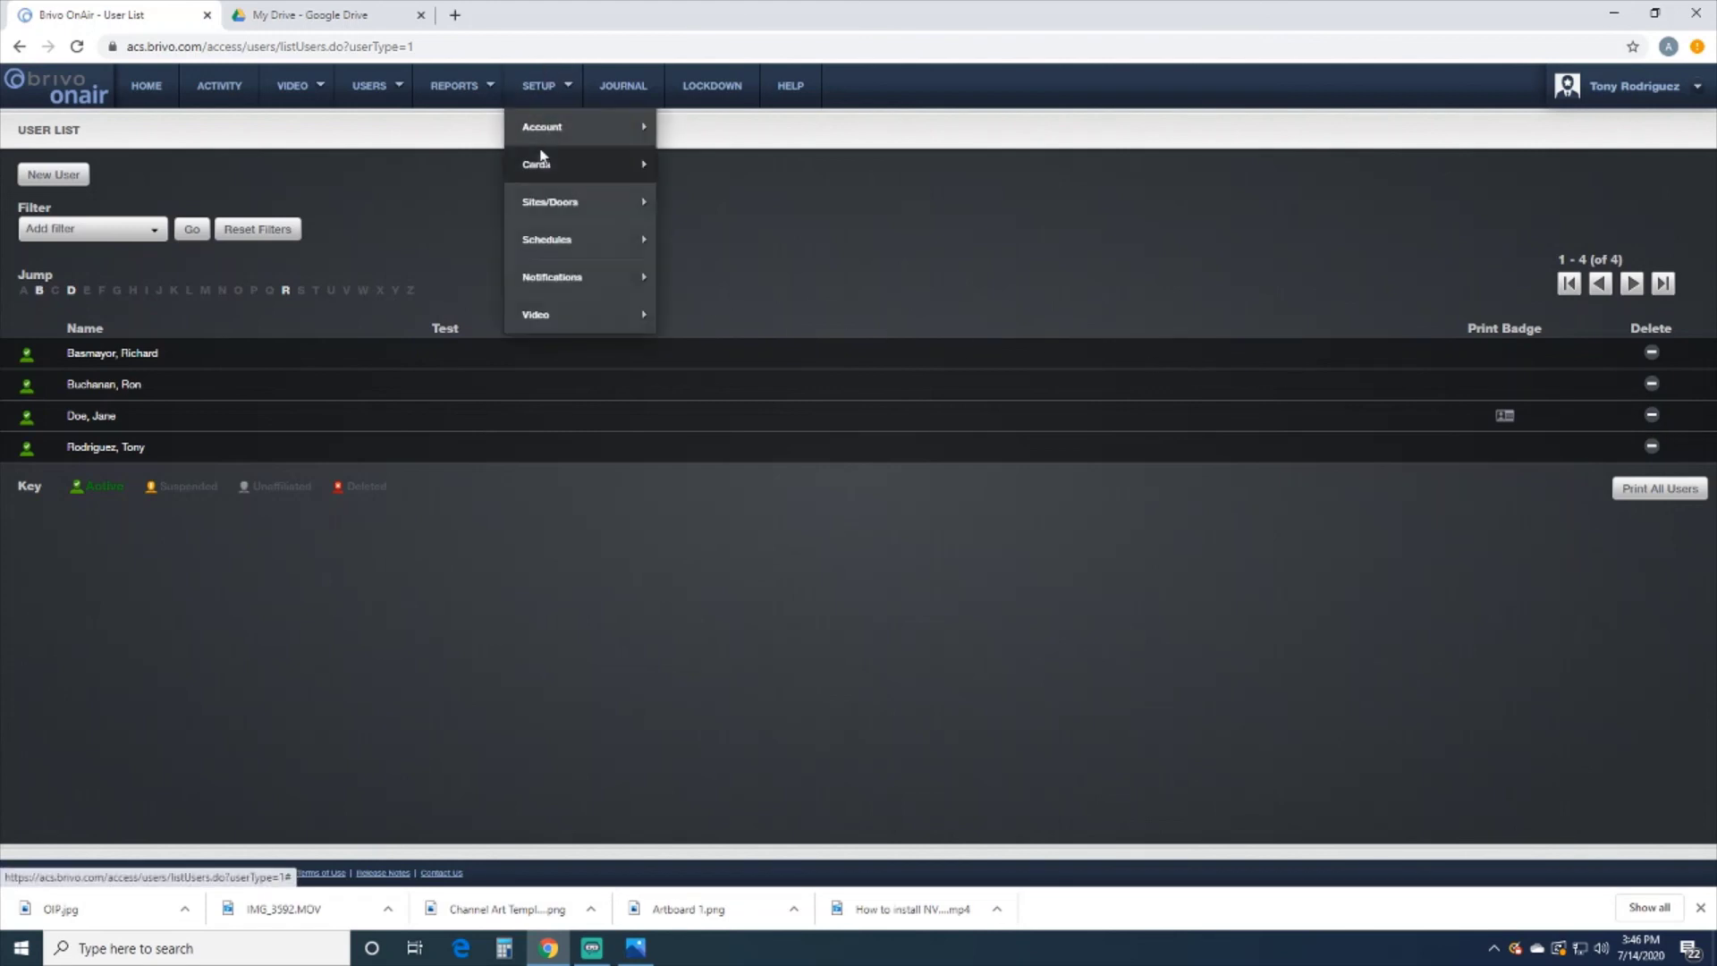
pyautogui.moveTo(536, 166)
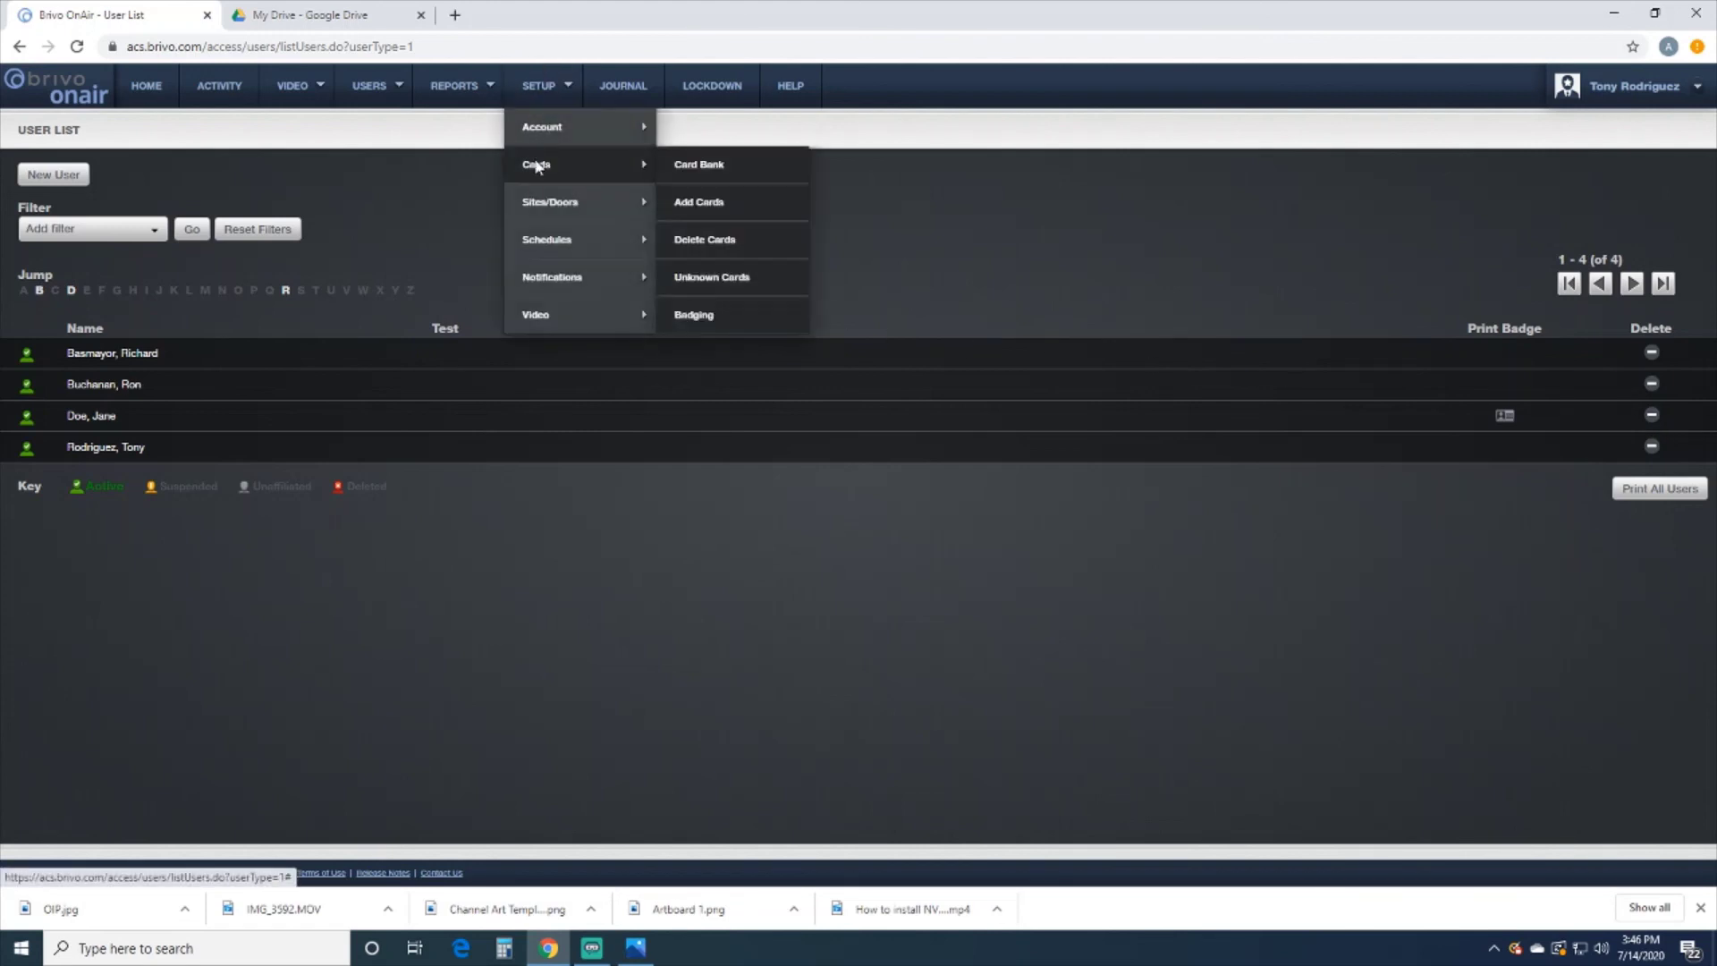
pyautogui.click(716, 240)
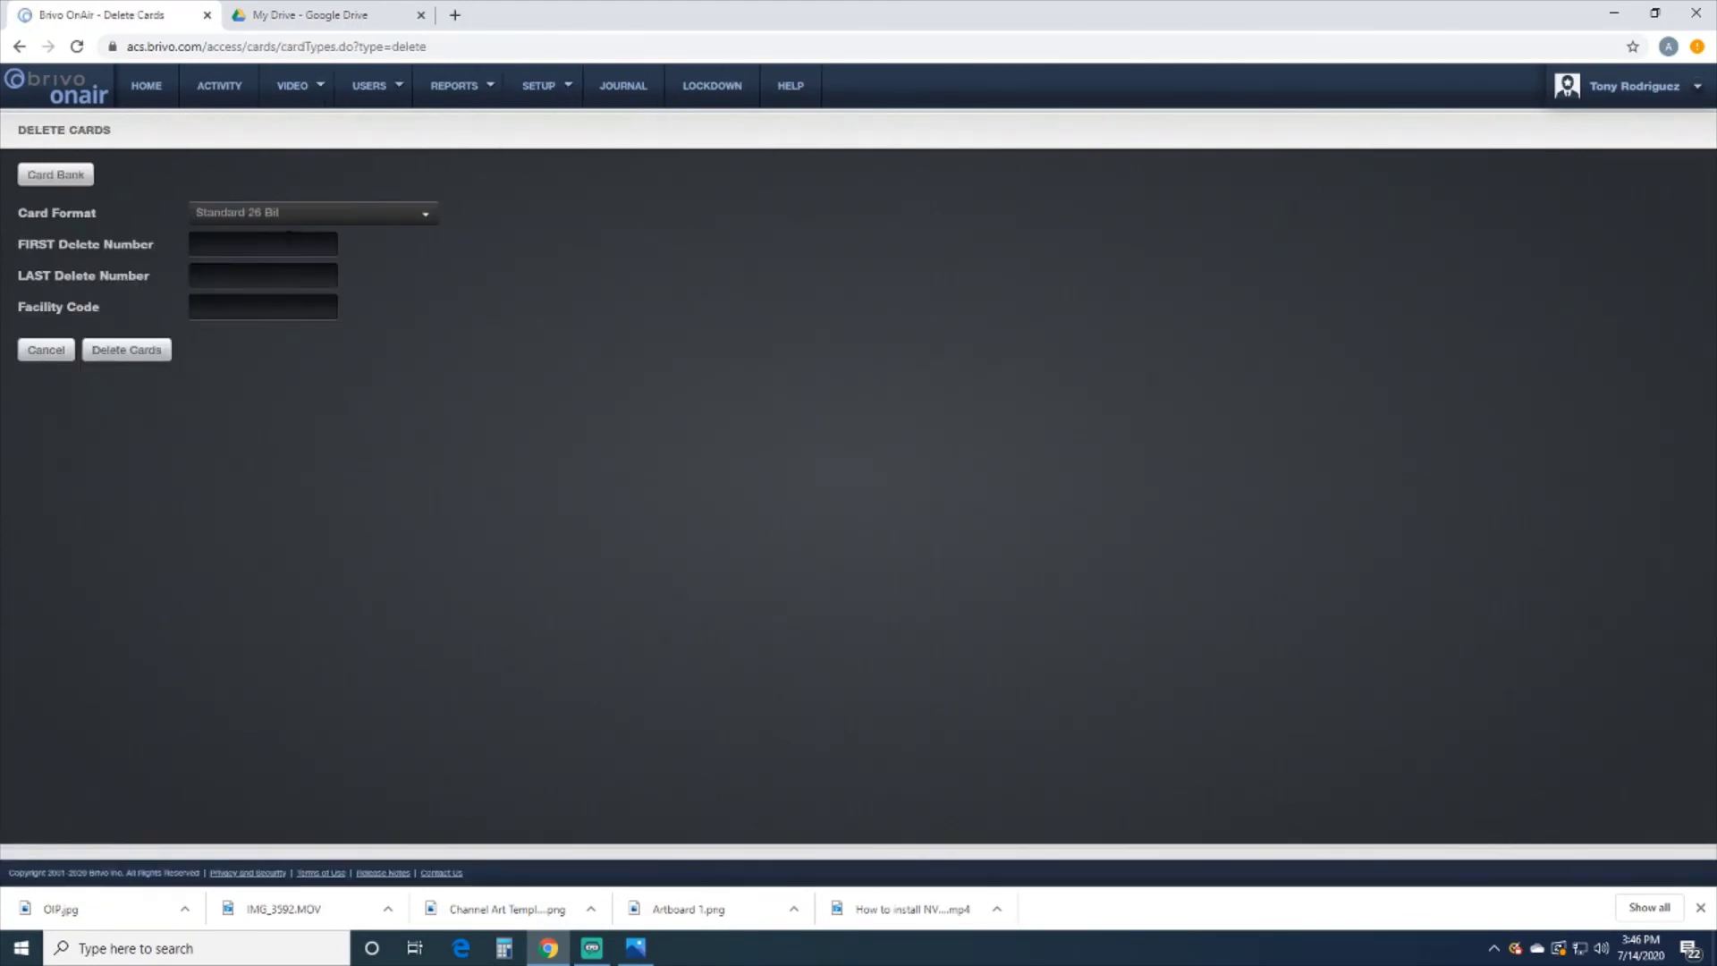
pyautogui.click(261, 243)
pyautogui.click(249, 278)
pyautogui.click(257, 278)
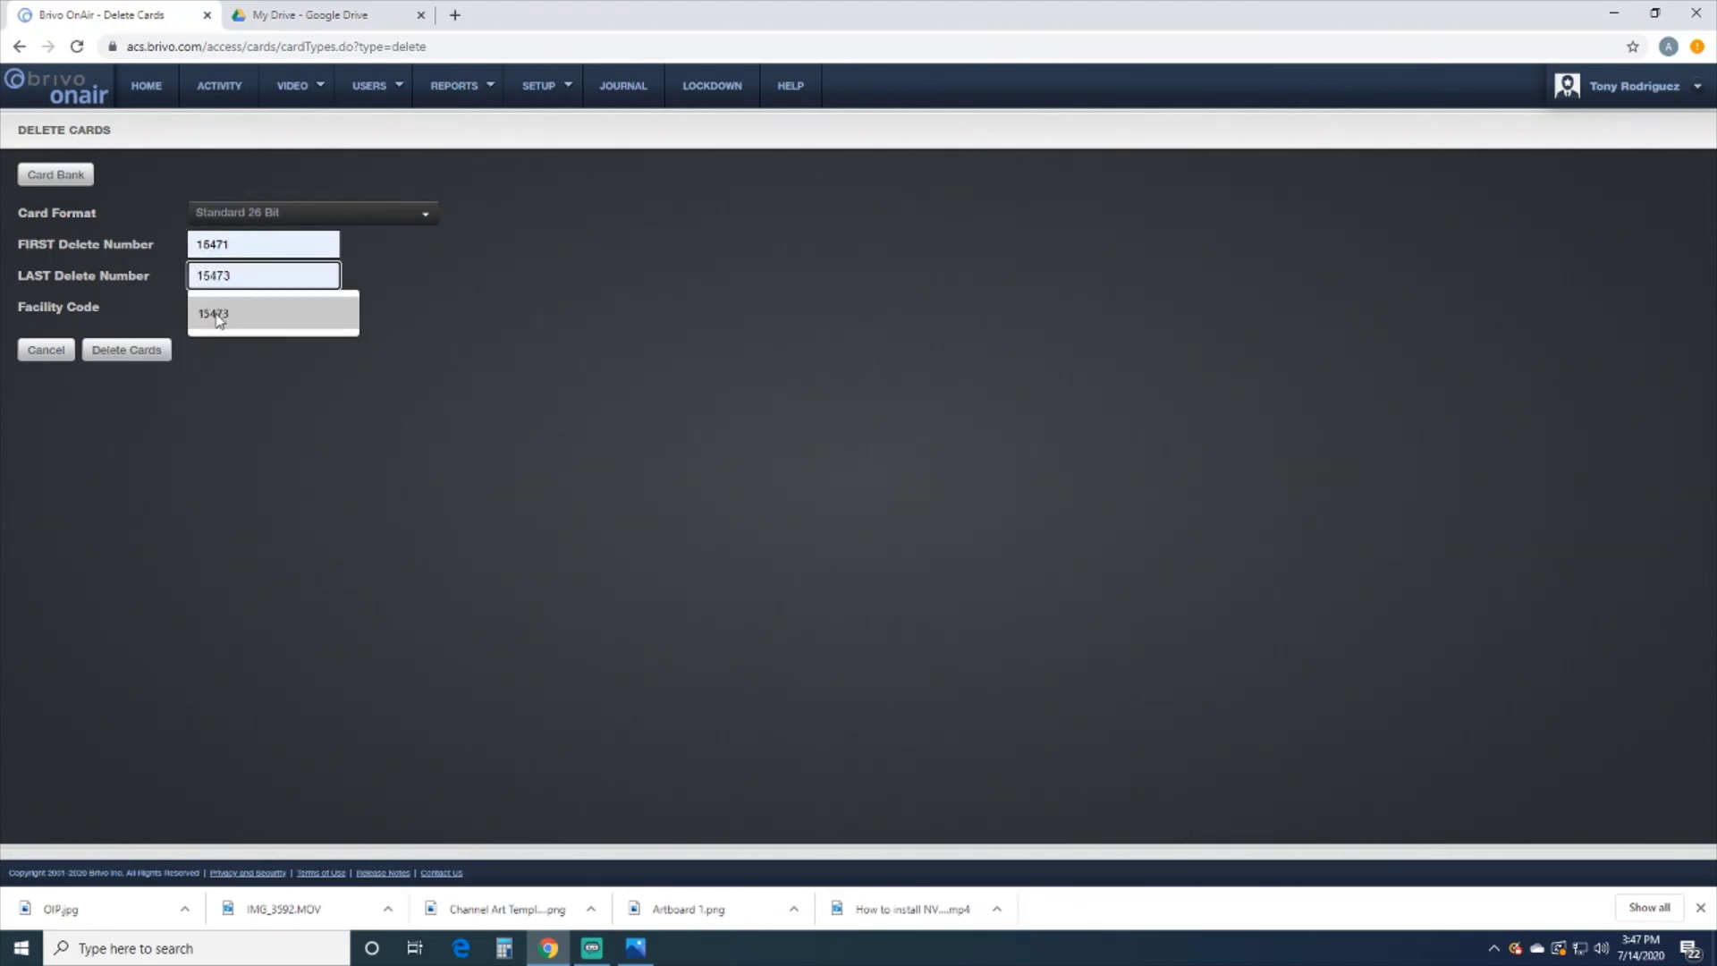
pyautogui.click(240, 368)
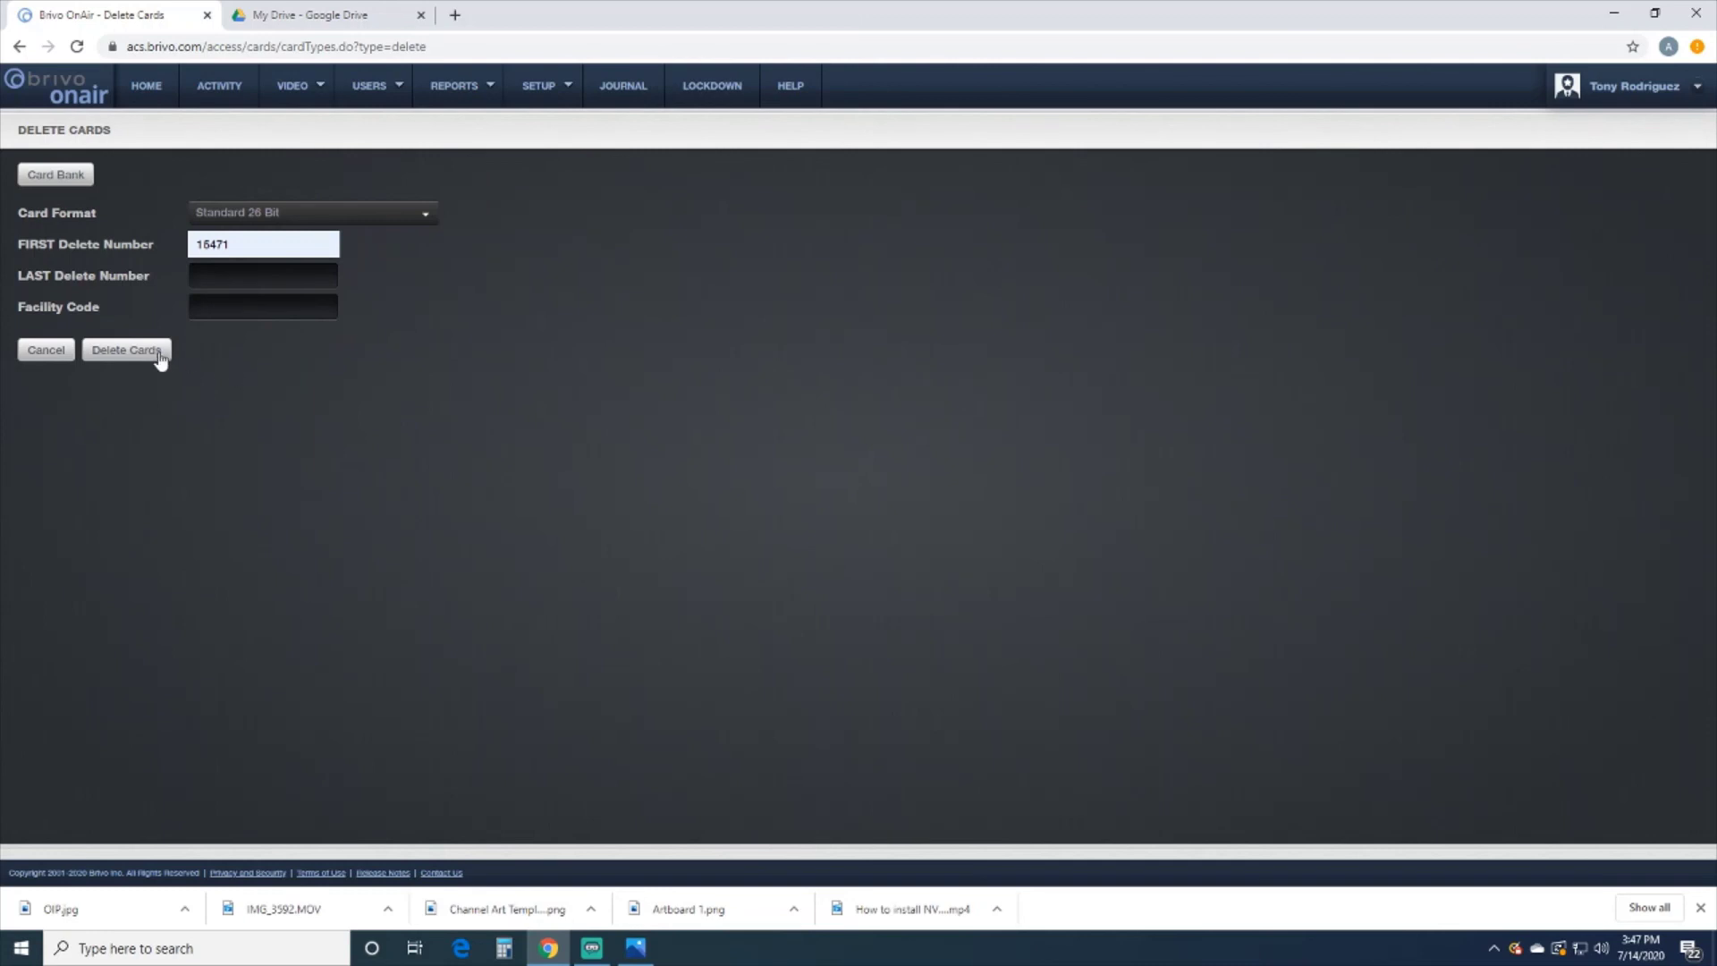
pyautogui.click(59, 352)
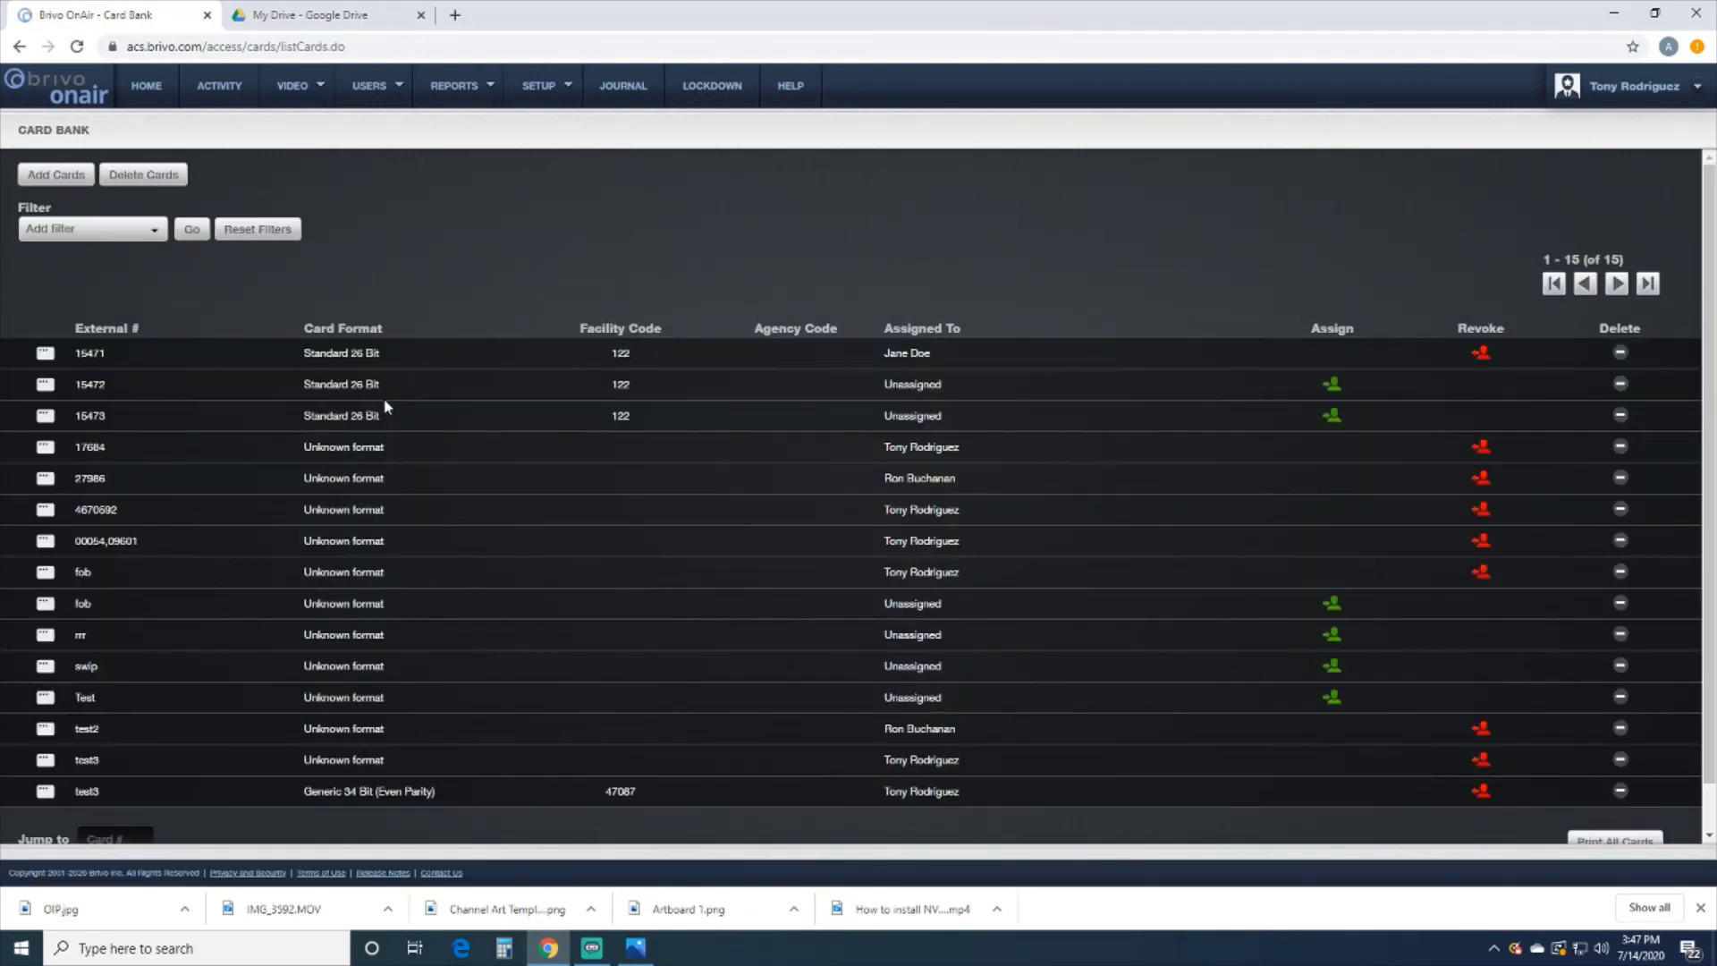